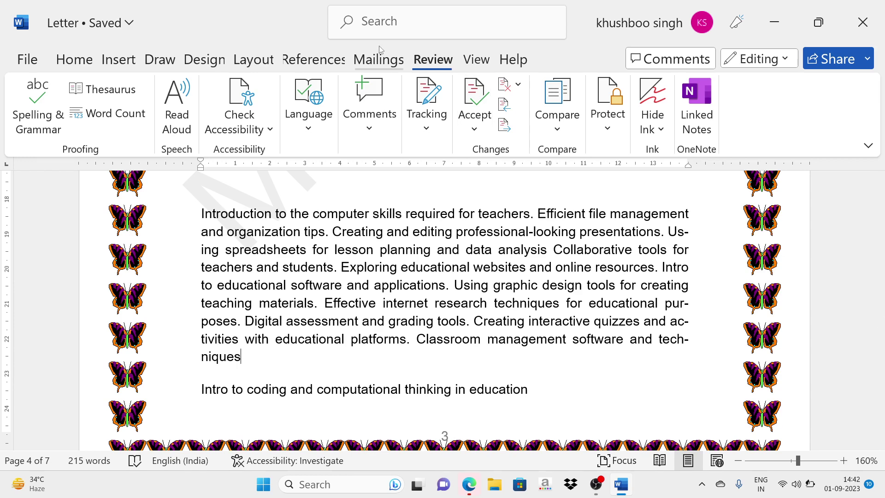
left_click(379, 58)
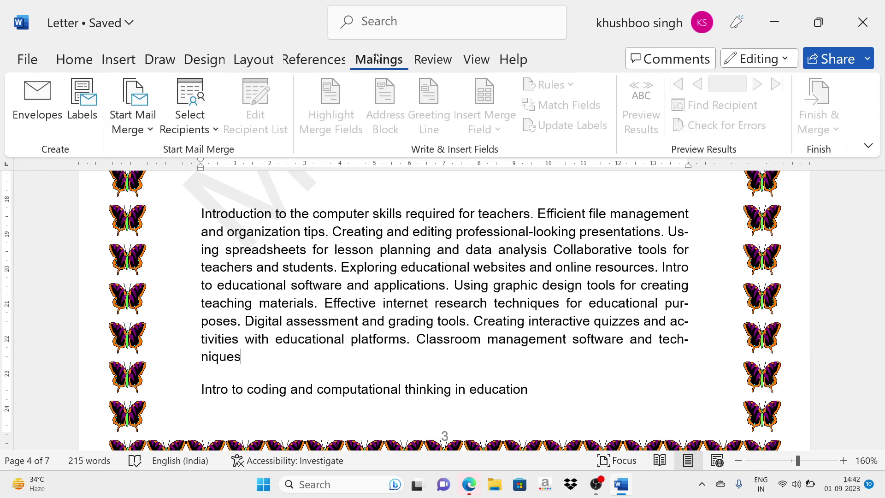
left_click(152, 130)
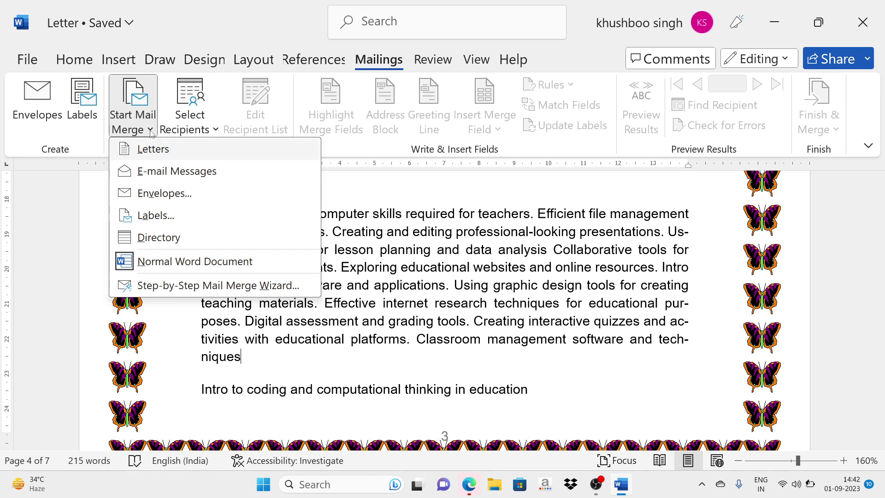
left_click(152, 131)
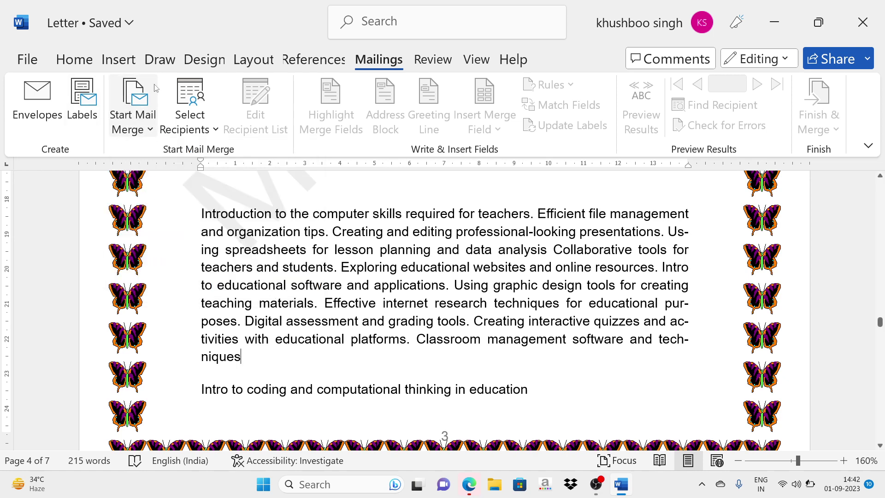
left_click(427, 64)
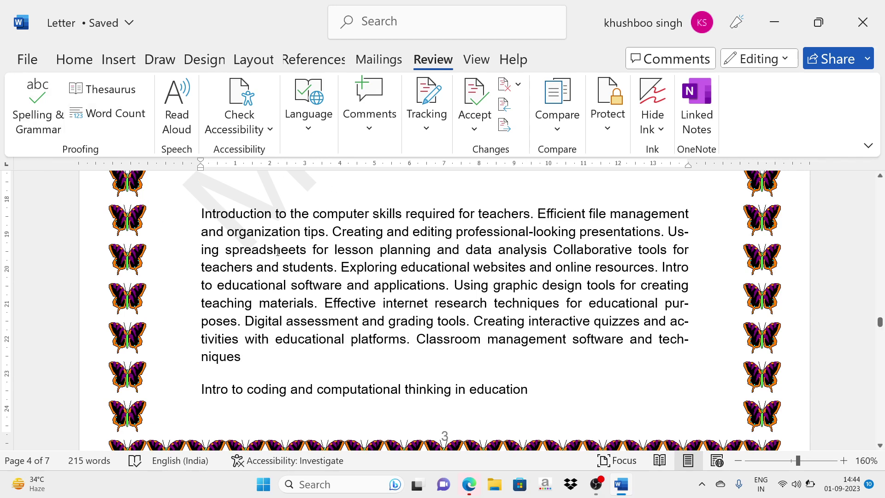
Introduce two spelling mistakes in the paragraph's first sentence, changing "skills" to "skilllls" and "for" to "foor".
left_click(396, 216)
type("l")
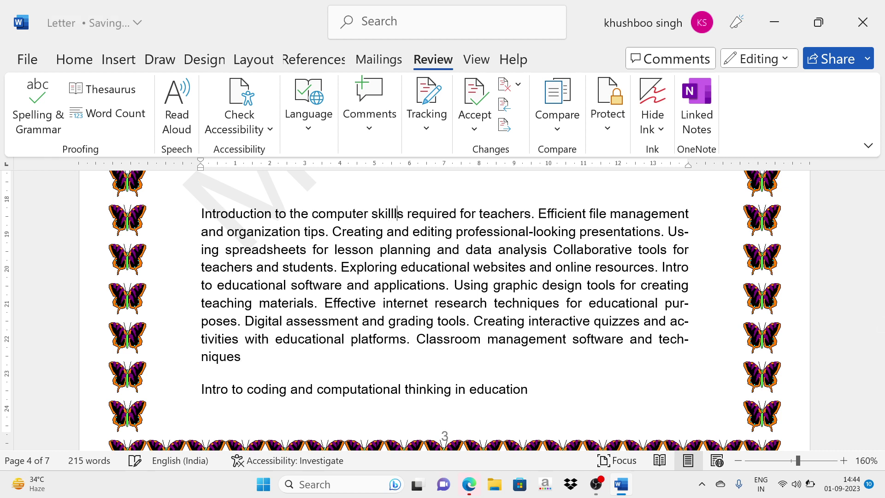
type("l")
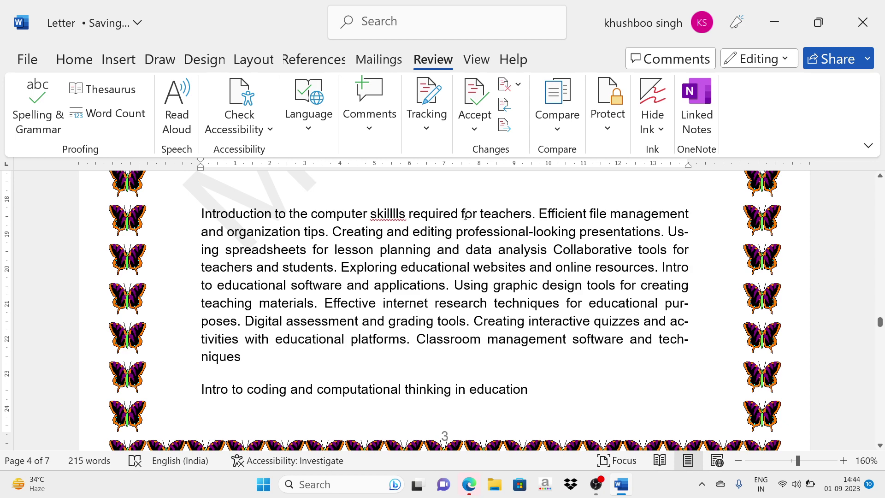
left_click(465, 214)
type("o")
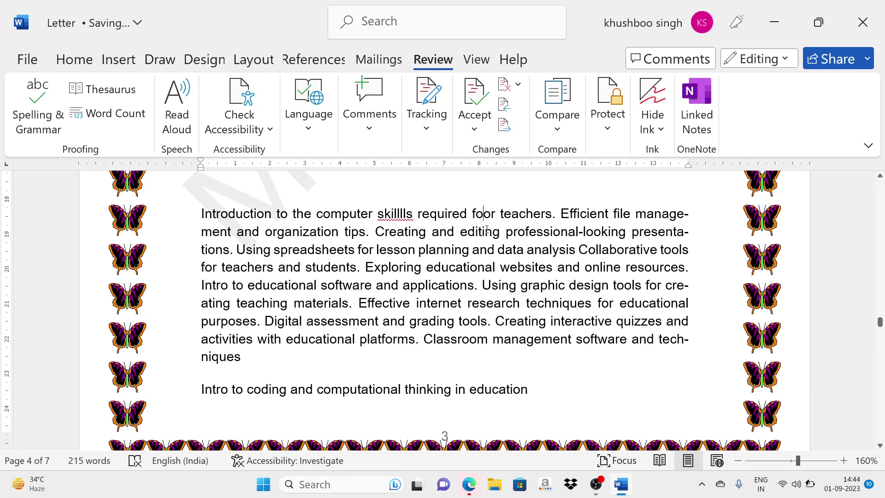
Run the spelling and grammar check, replacing the misspelled words with the suggestions "skills" and "for".
left_click(39, 115)
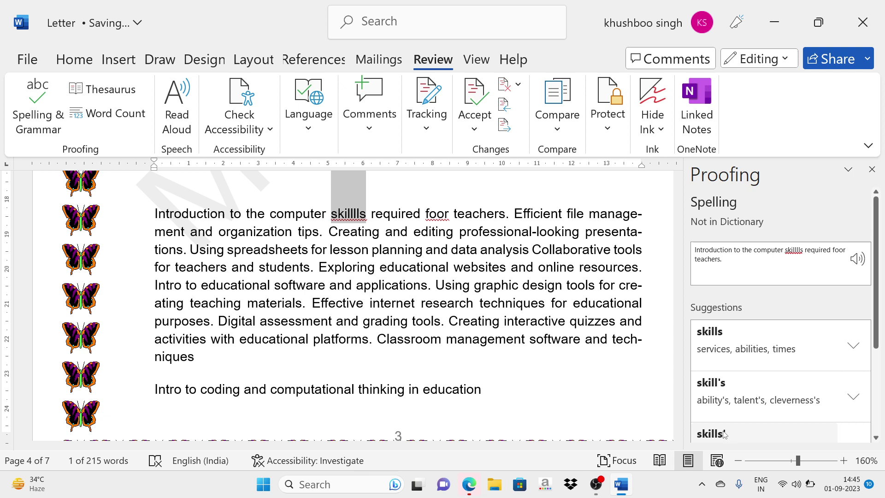
left_click(717, 337)
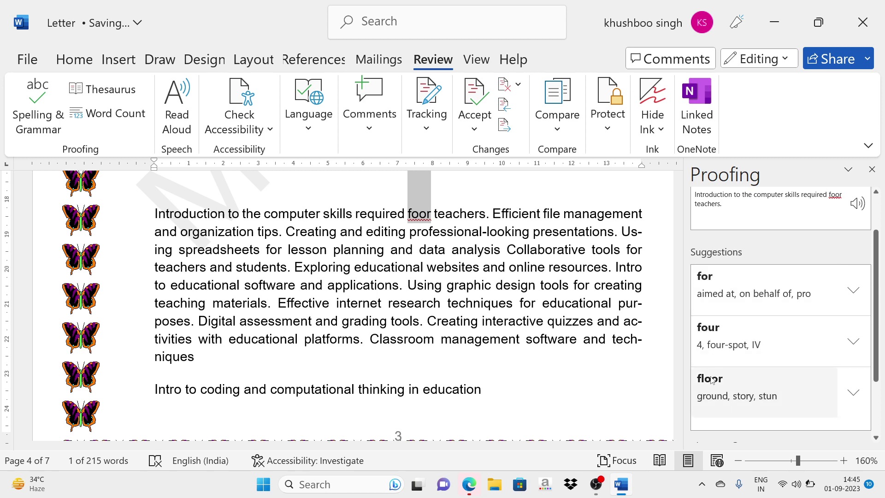
left_click(742, 282)
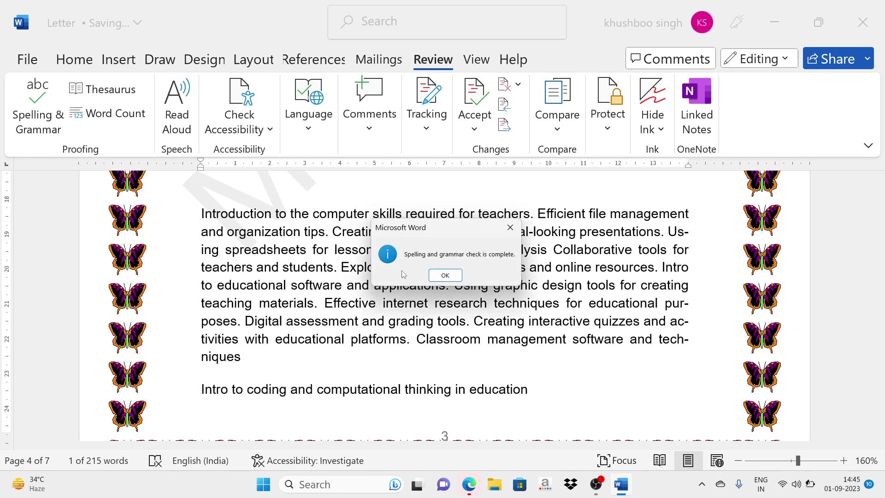
left_click(444, 276)
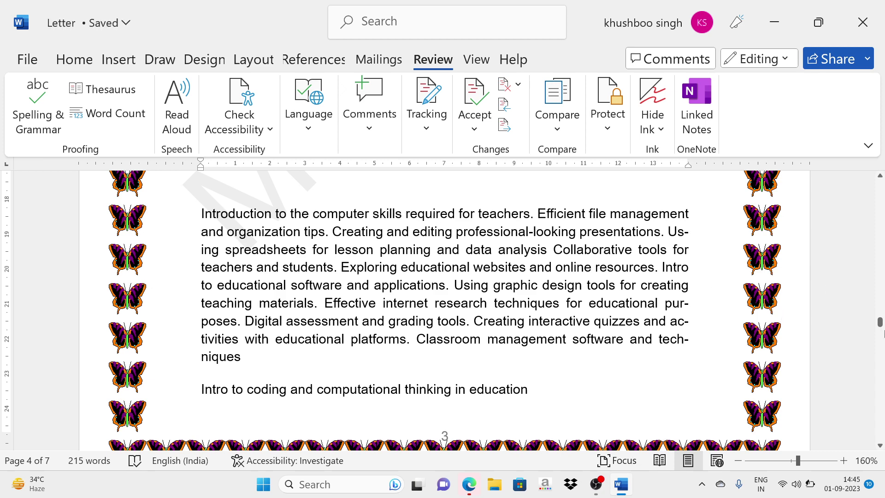
Delete the final "s" of "Types of Computers" in the Hardware and software list under Chapter 1.
left_click_drag(881, 323, 872, 268)
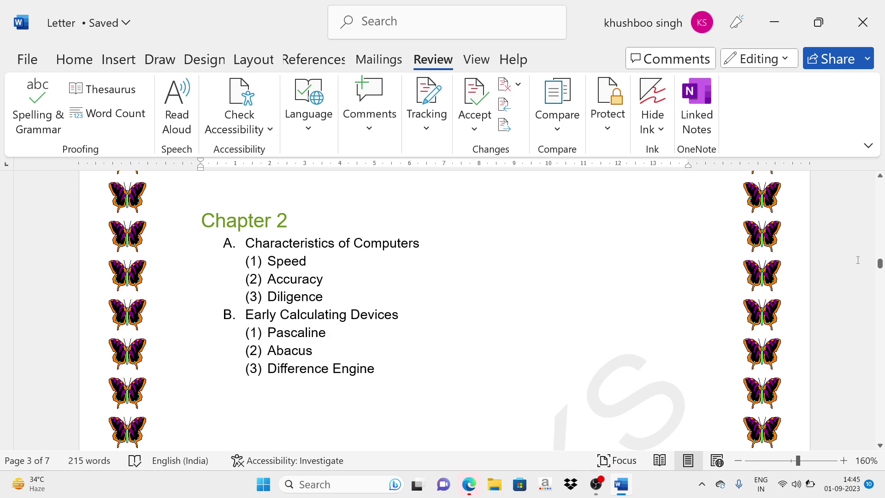
left_click_drag(878, 265, 873, 229)
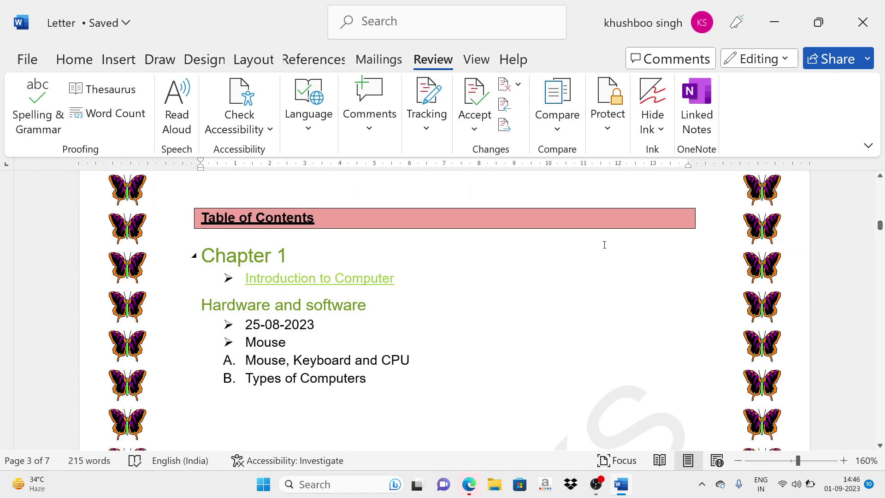
left_click(369, 380)
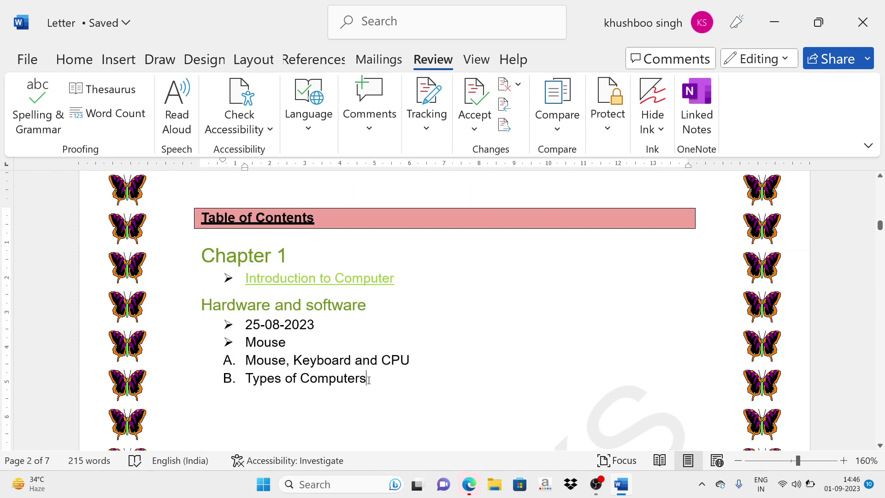
key("BackSpace")
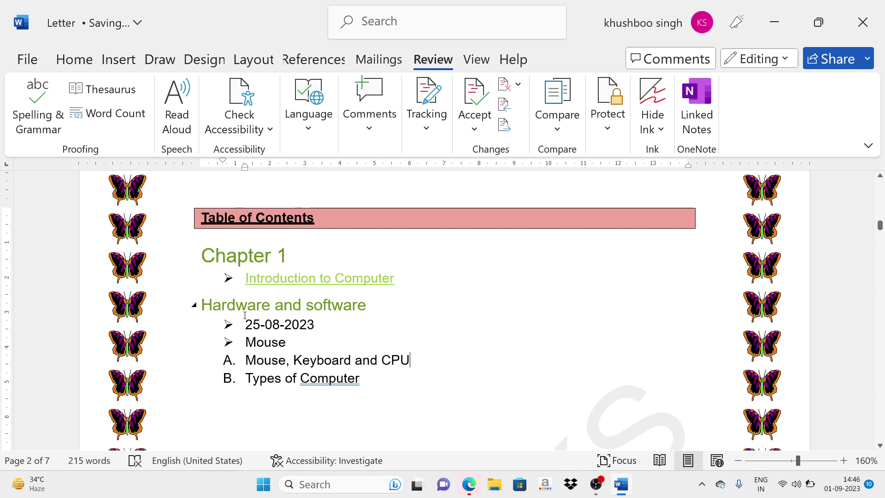
Run the spelling and grammar check and accept the suggestion "Computers" for the last item of the Hardware and software list.
left_click(27, 105)
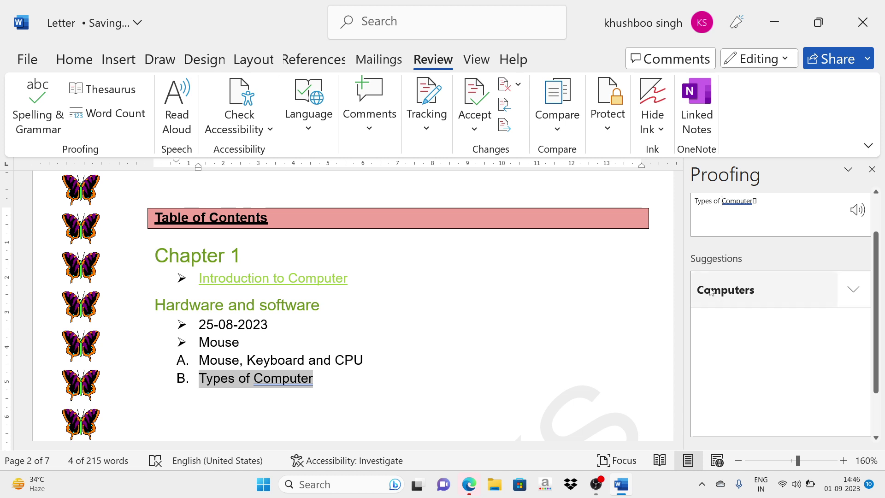
left_click(745, 295)
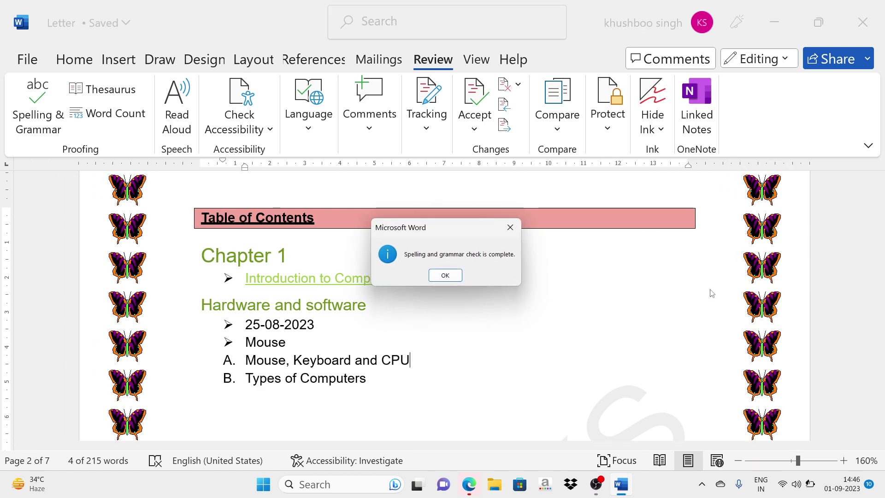
left_click(444, 275)
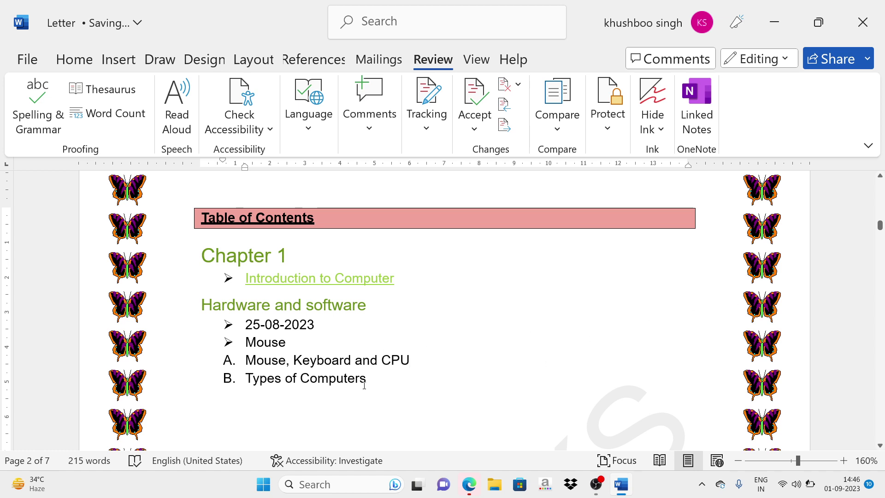
Look up thesaurus synonyms for "CPU" in list item A and for the word "good".
left_click_drag(391, 365, 408, 361)
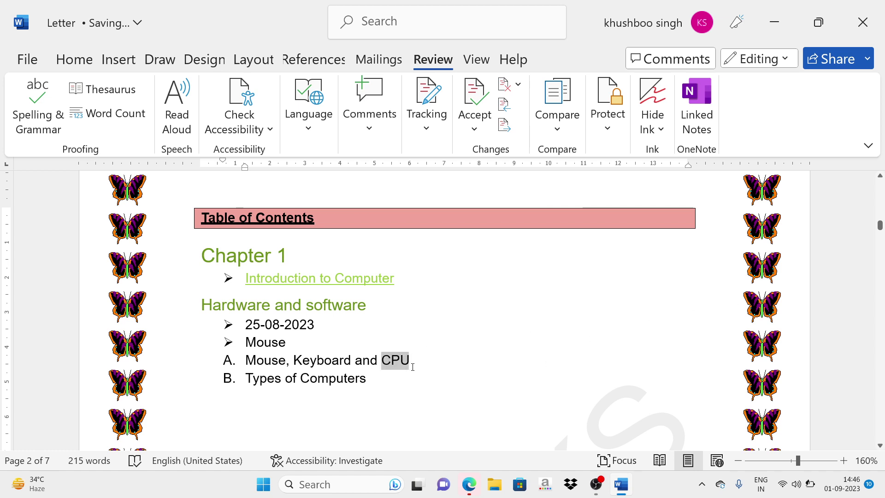
left_click(90, 90)
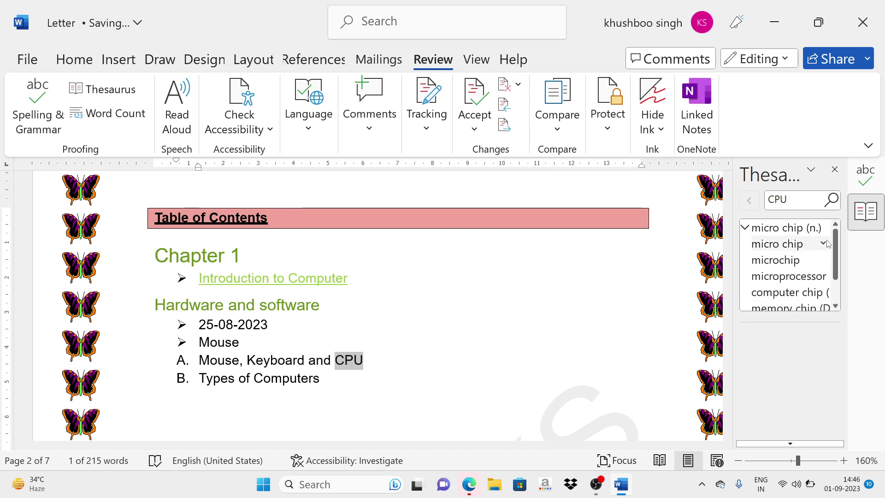
left_click(818, 199)
key("BackSpace")
key("BackSpace")
key("BackSpace")
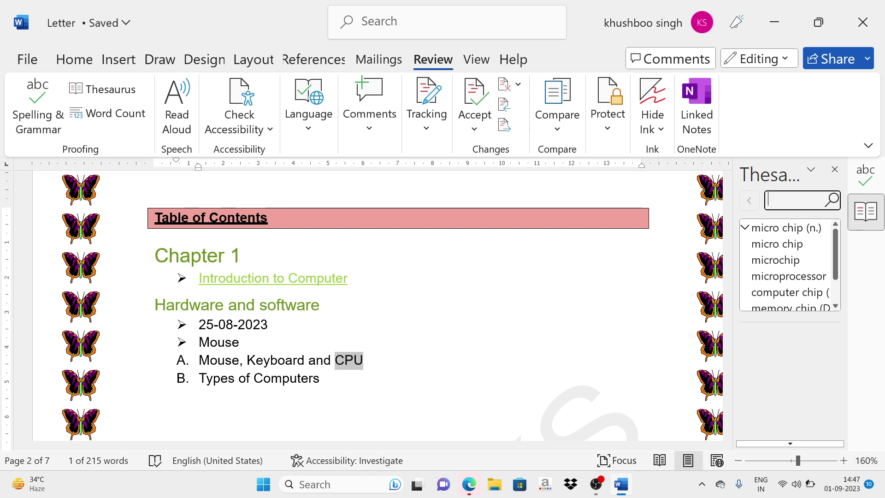
type("goo")
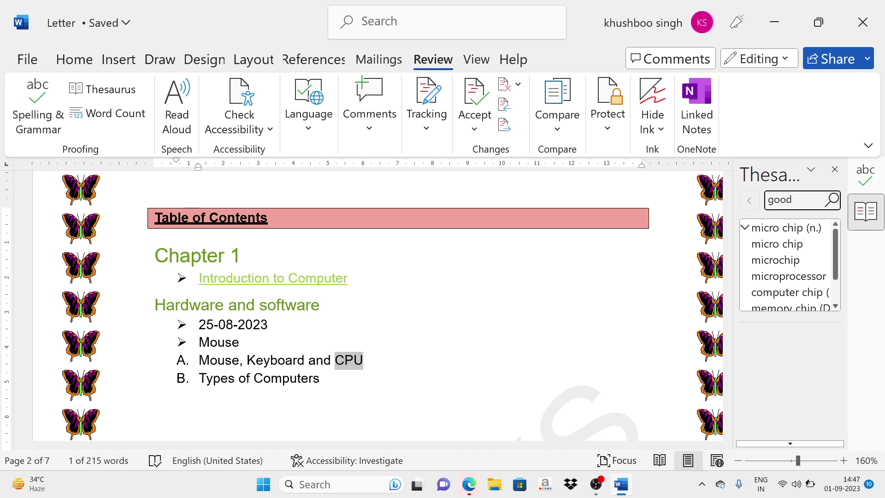
type("d")
key("Return")
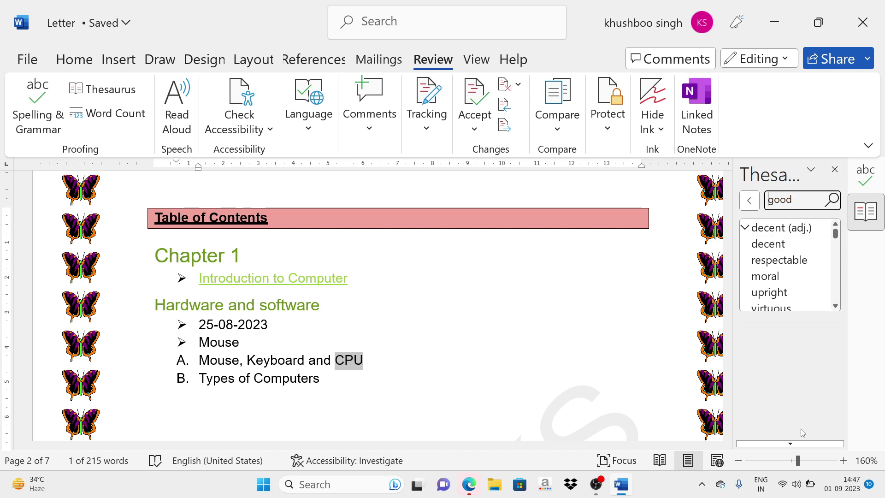
Look up synonyms for the listed word "respectable", clear the thesaurus search, and close the thesaurus and proofing panes.
left_click(777, 260)
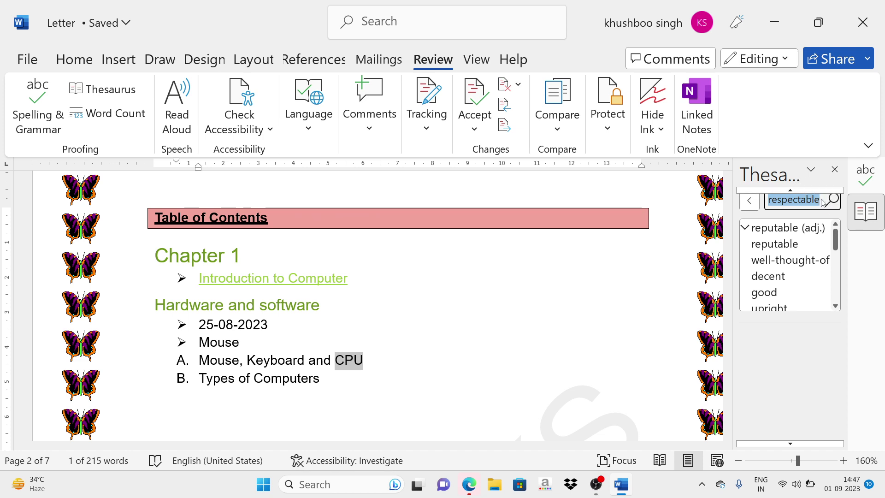
key("BackSpace")
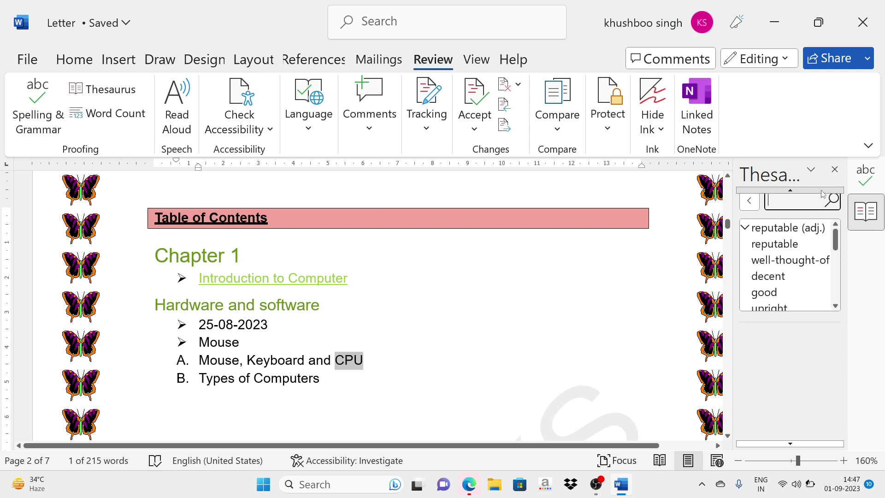
left_click(836, 170)
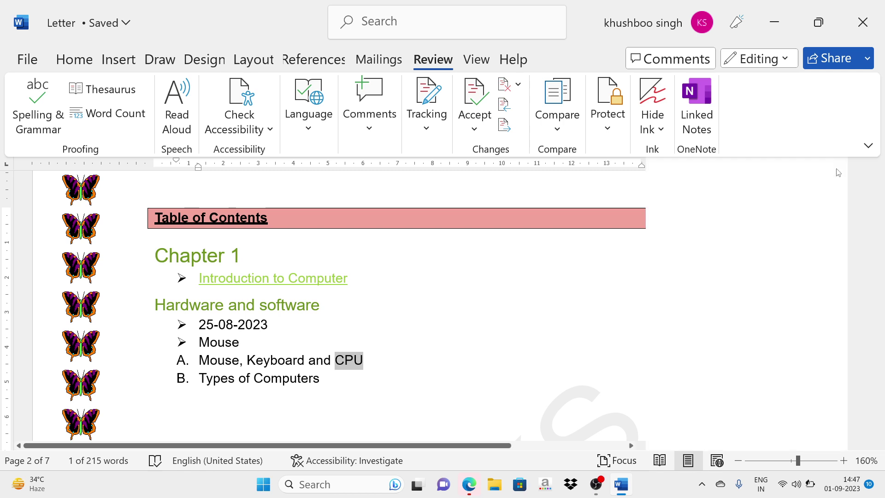
left_click(871, 170)
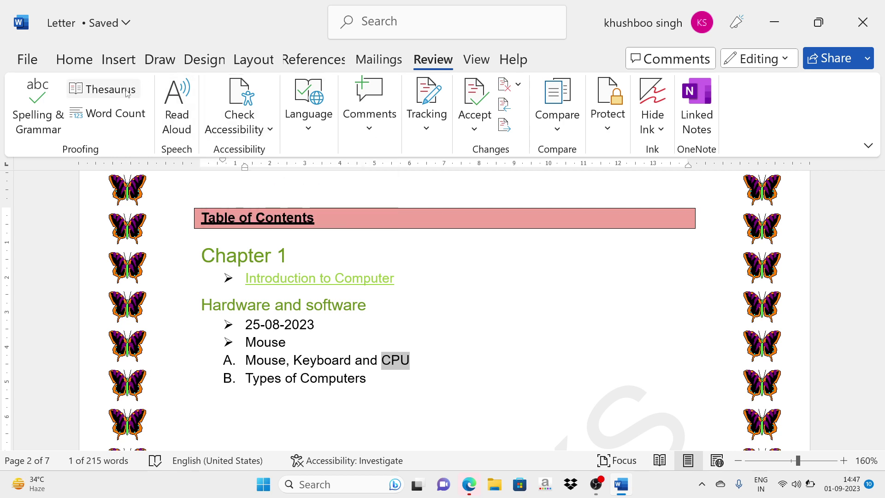
View the word count statistics for the selected word "CPU", closing them and clearing the selection when done.
left_click(100, 111)
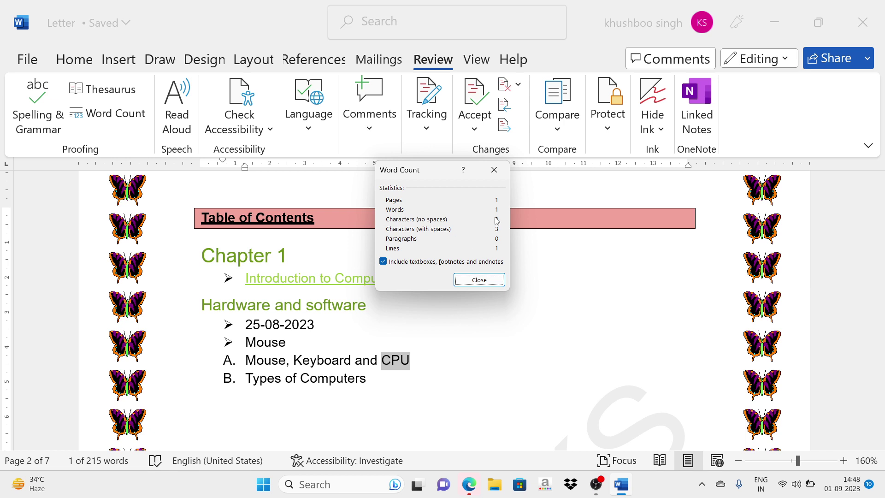
left_click(498, 279)
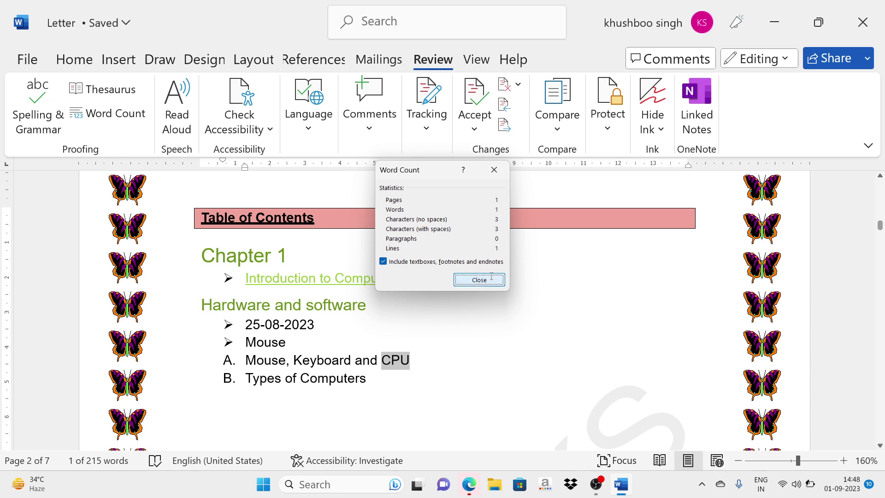
left_click(613, 313)
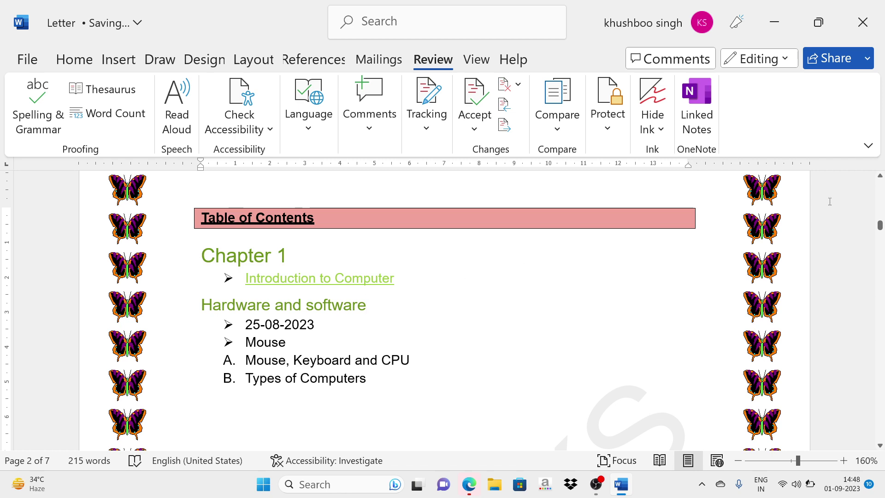
Have the paragraph about computer skills for teachers below Chapter 3 read aloud, stopping playback partway through.
left_click_drag(880, 224, 880, 321)
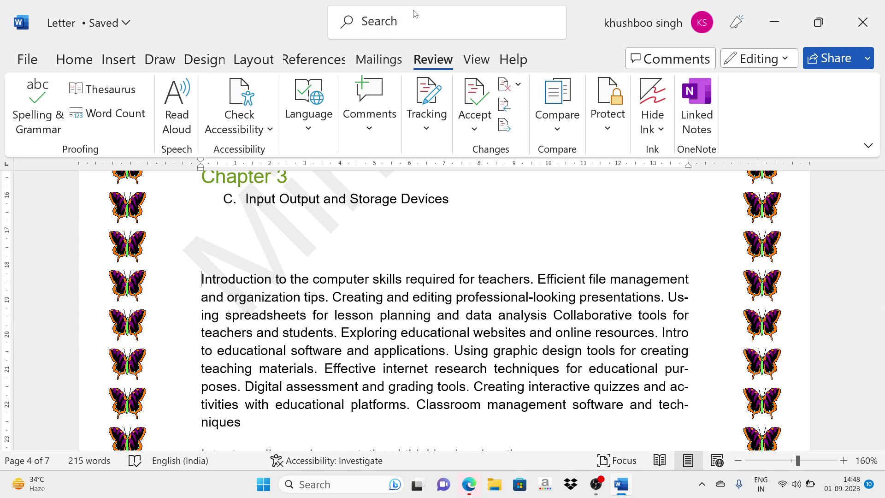
left_click(176, 125)
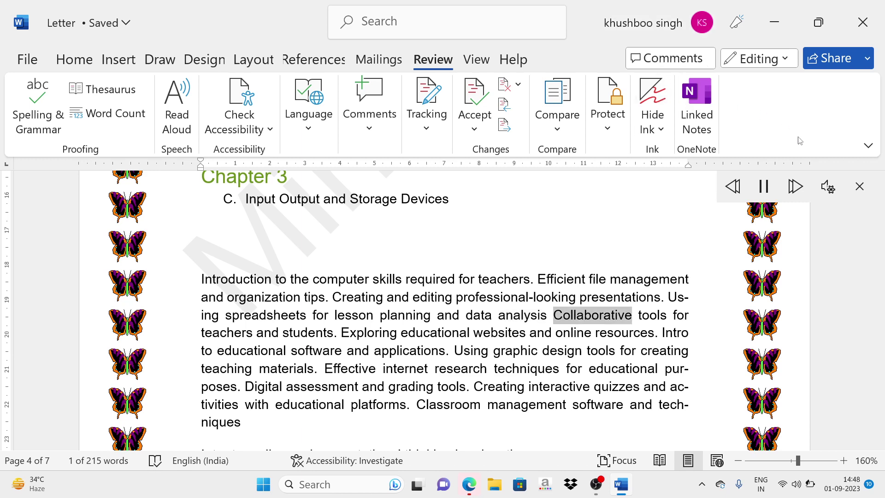
left_click(859, 186)
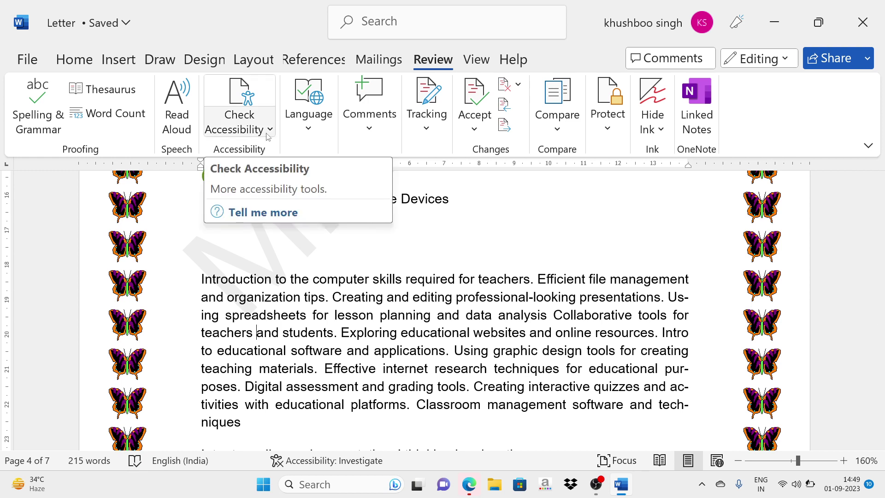
View the Alt Text accessibility pane with its guidance on describing objects, closing it when done.
left_click(254, 125)
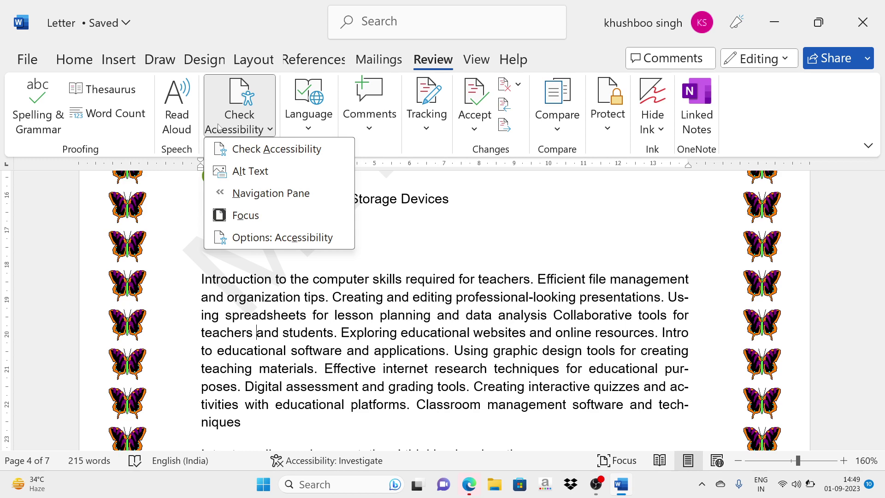
left_click(247, 171)
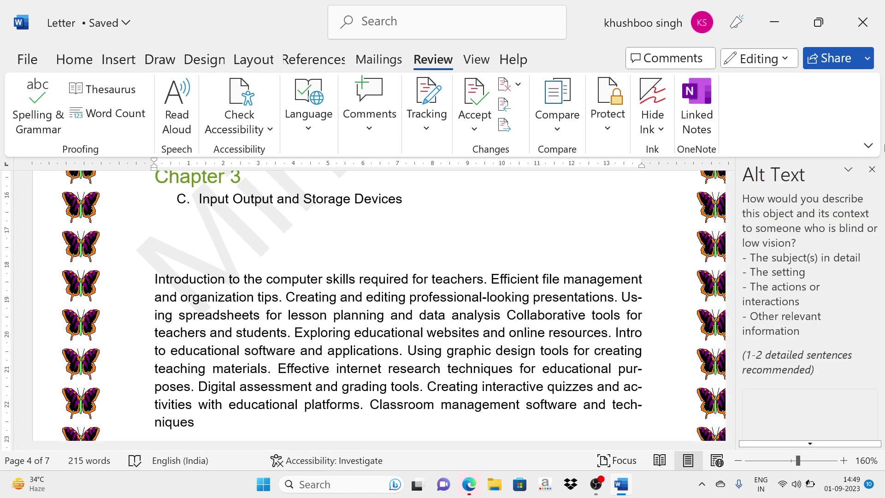
left_click(872, 169)
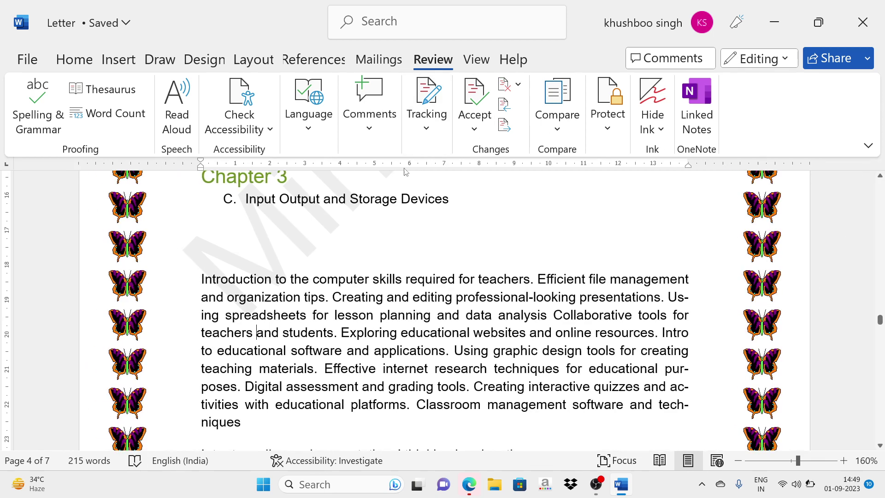
Search the document for "materials" using the Navigation pane from the accessibility tools, closing the pane when done.
left_click(262, 133)
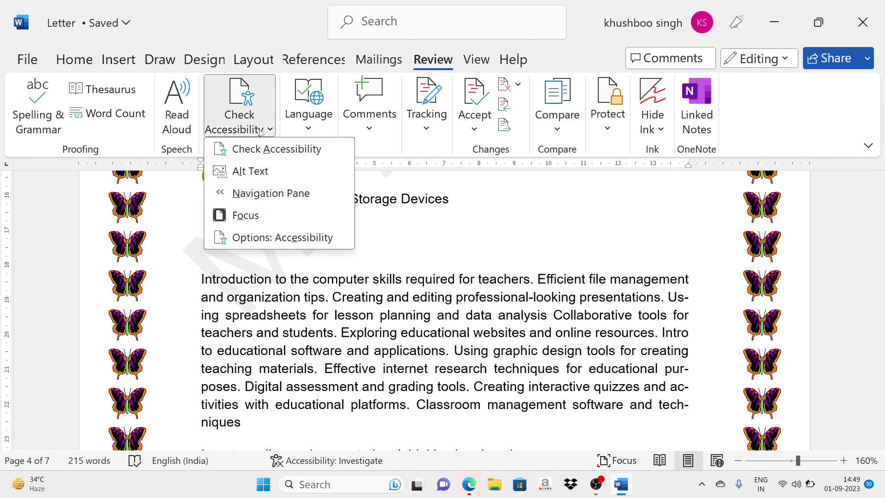
left_click(275, 195)
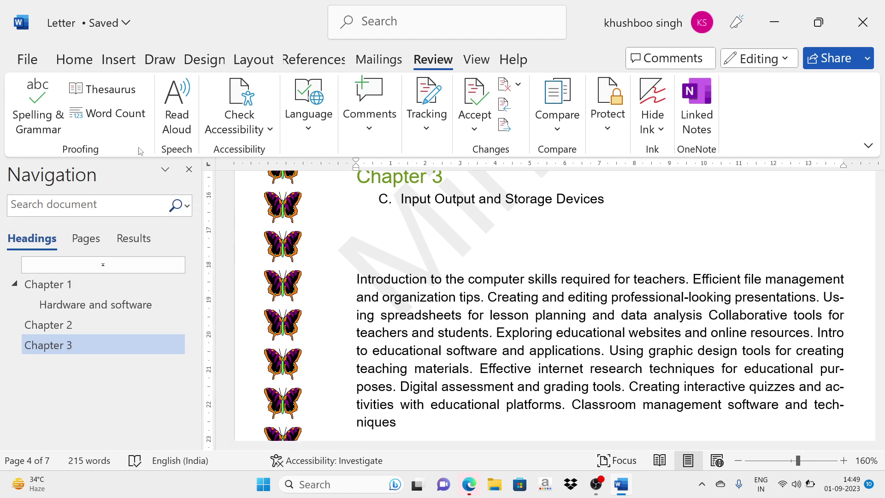
left_click(120, 212)
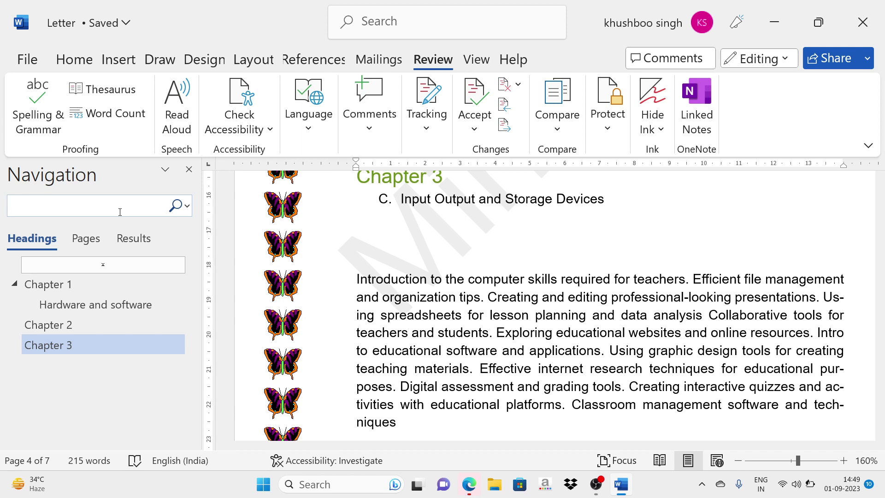
type("materials")
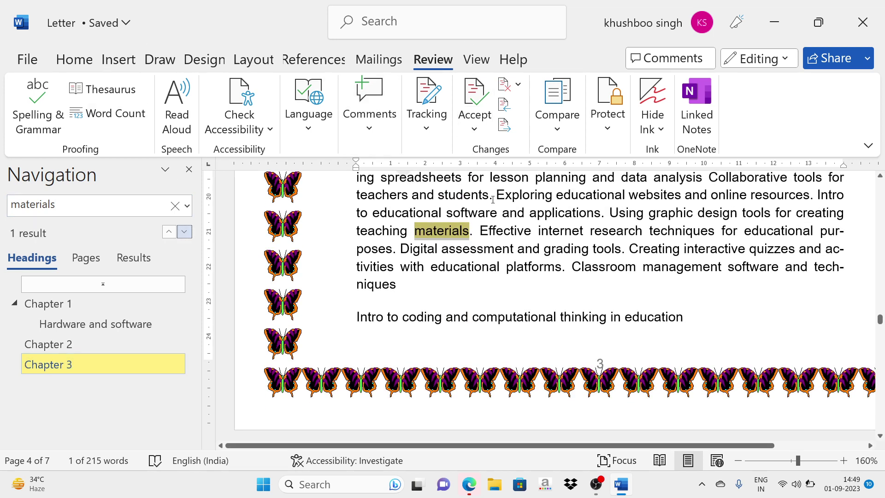
left_click(189, 170)
View the page containing Chapter 3 in Focus mode and return to the normal editing view.
left_click(248, 128)
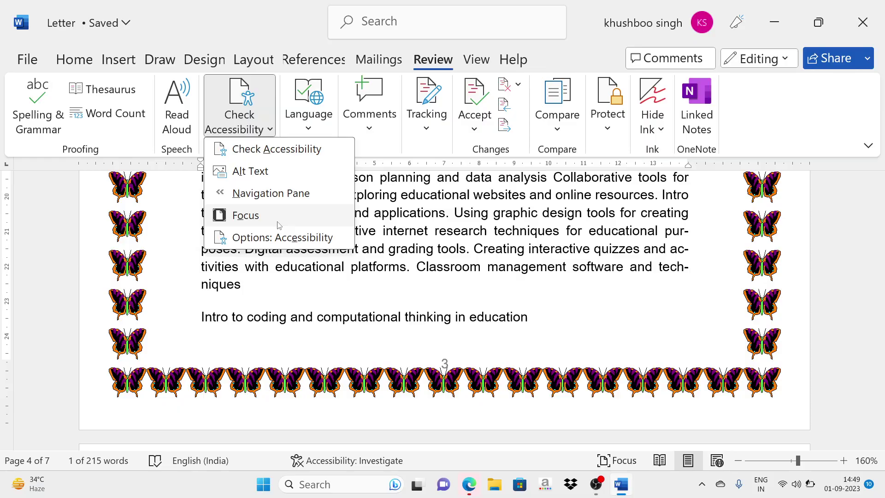
left_click(245, 215)
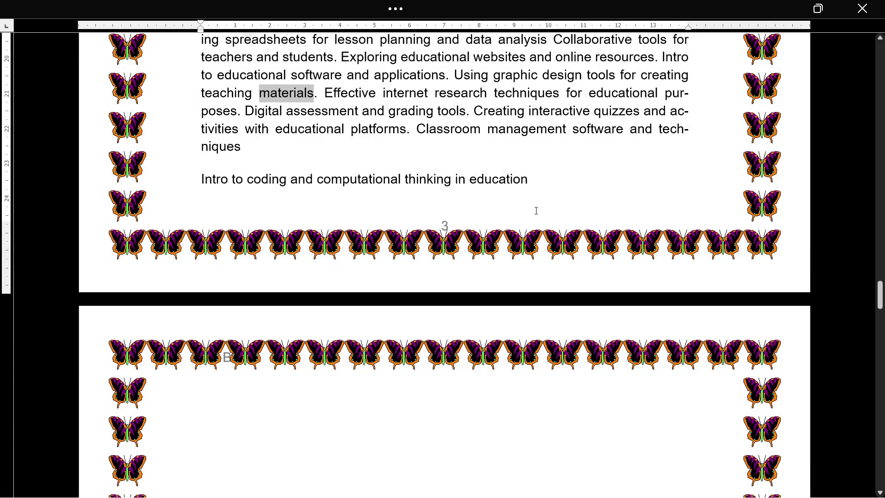
left_click_drag(876, 288, 818, 277)
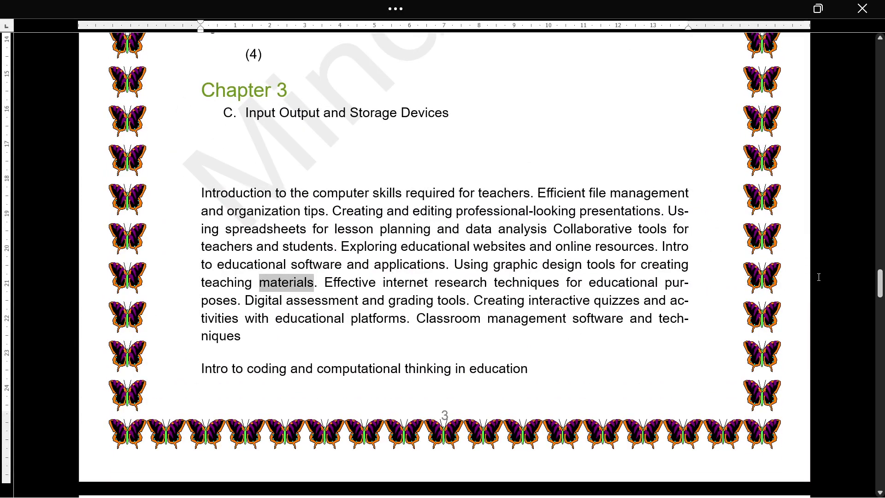
key("Escape")
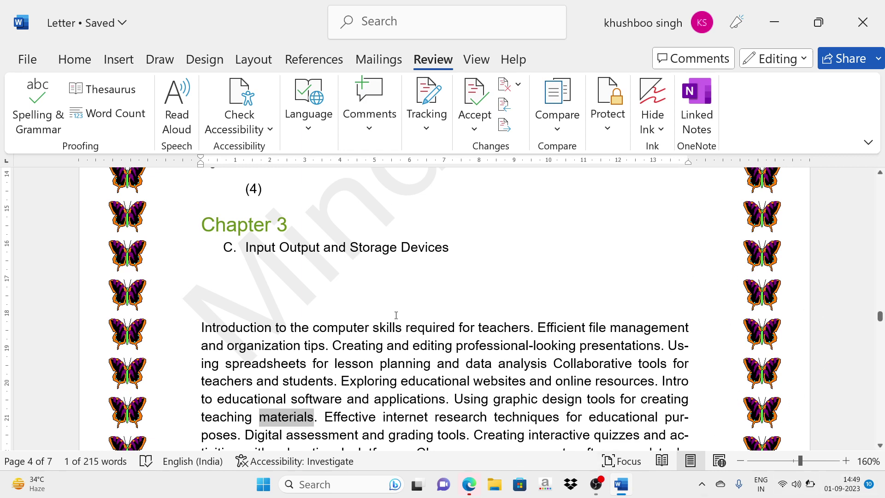
Look through the proofing language choices and the translation options for a selection or the whole document.
left_click(297, 121)
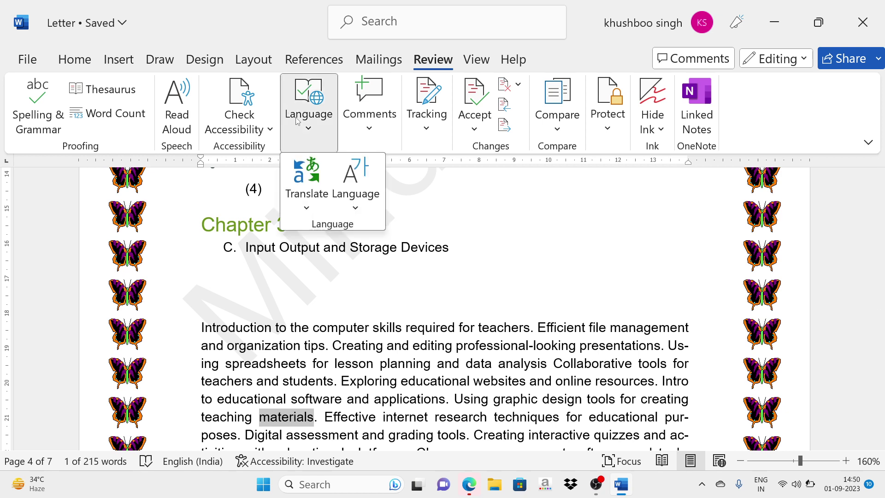
left_click(366, 210)
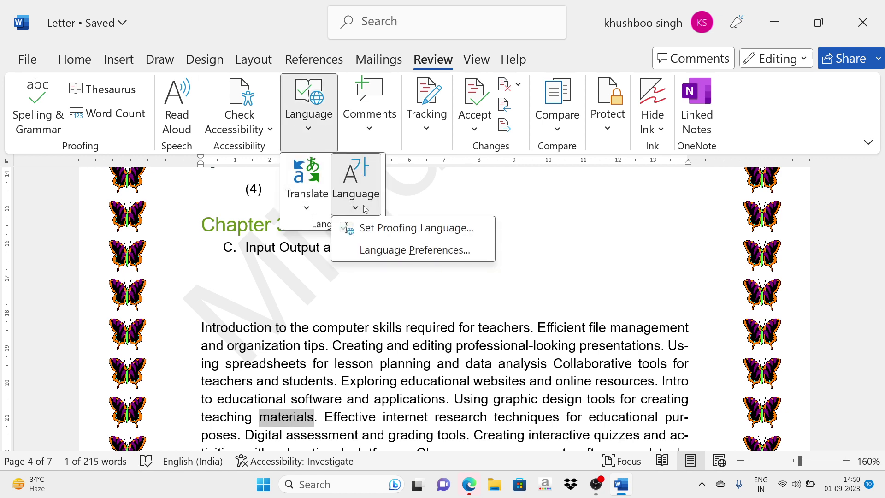
left_click(365, 208)
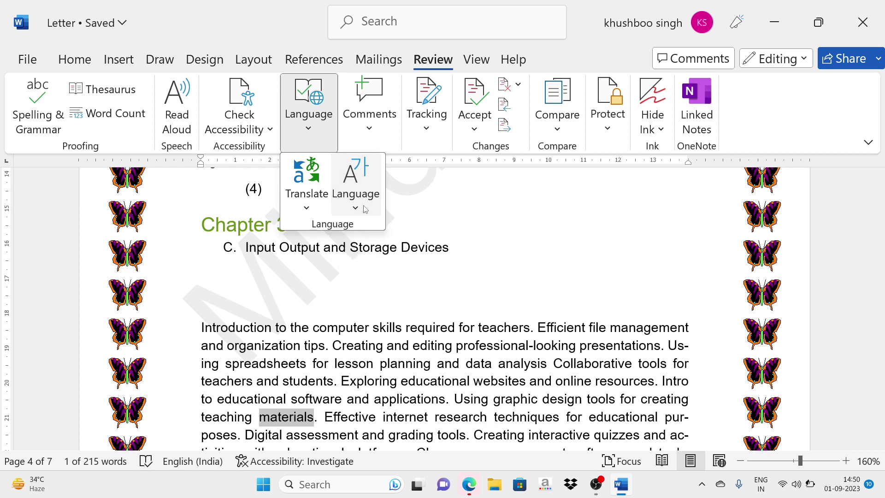
left_click(306, 209)
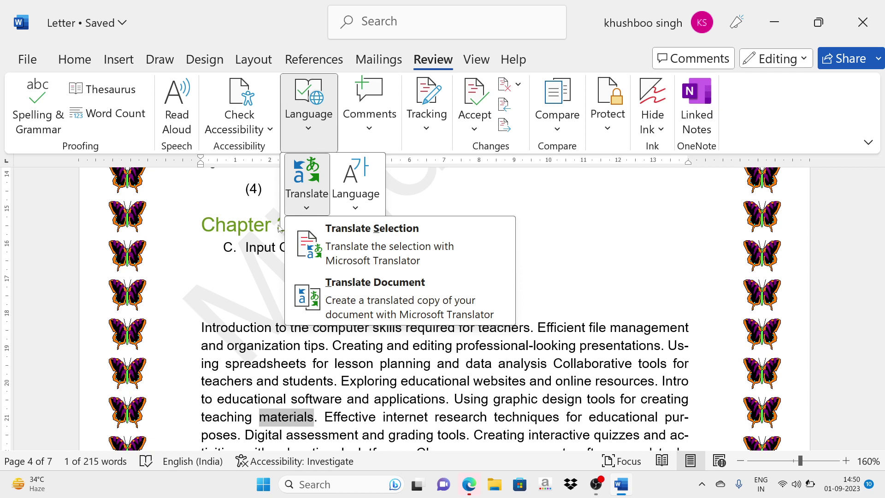
left_click(197, 301)
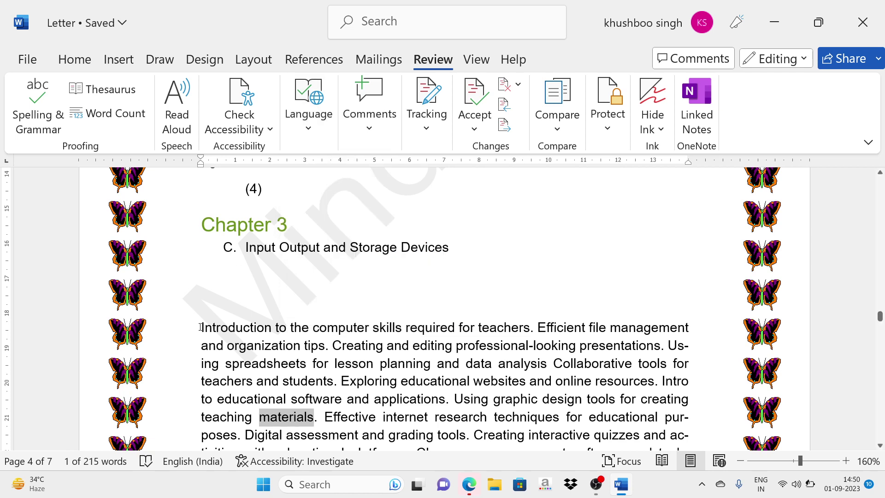
Load the first two sentences below Chapter 3, from "Introduction" to "organization tips.", into the Translator for selected text.
left_click_drag(201, 327, 332, 346)
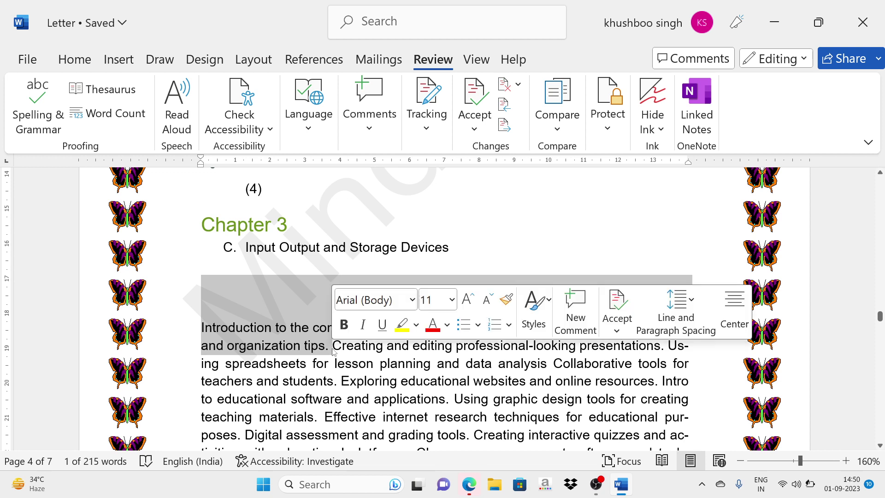
left_click(304, 111)
left_click(318, 188)
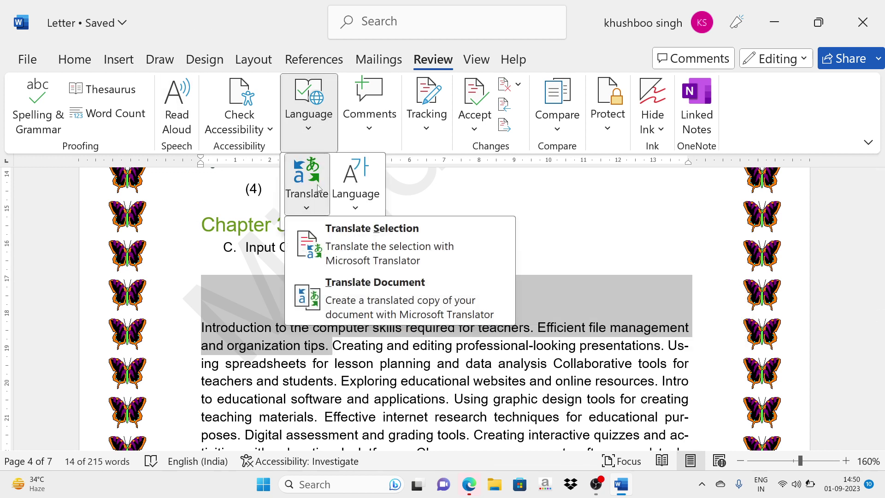
left_click(330, 260)
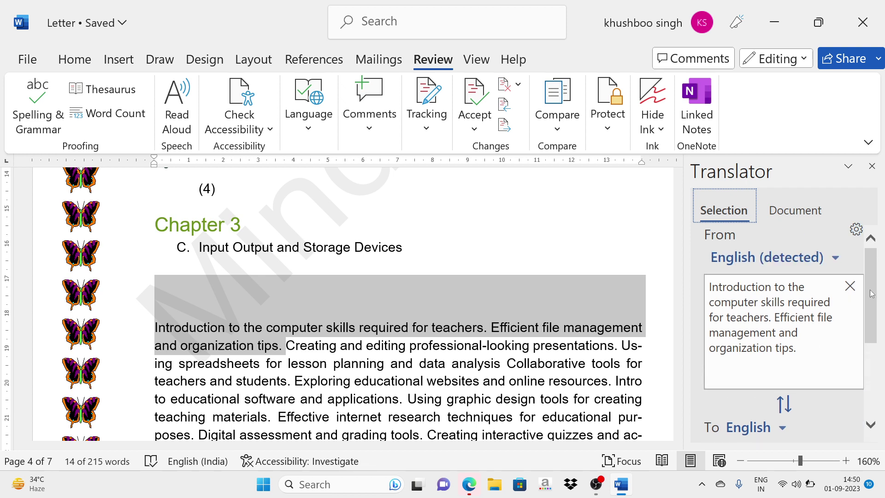
left_click_drag(871, 294, 864, 351)
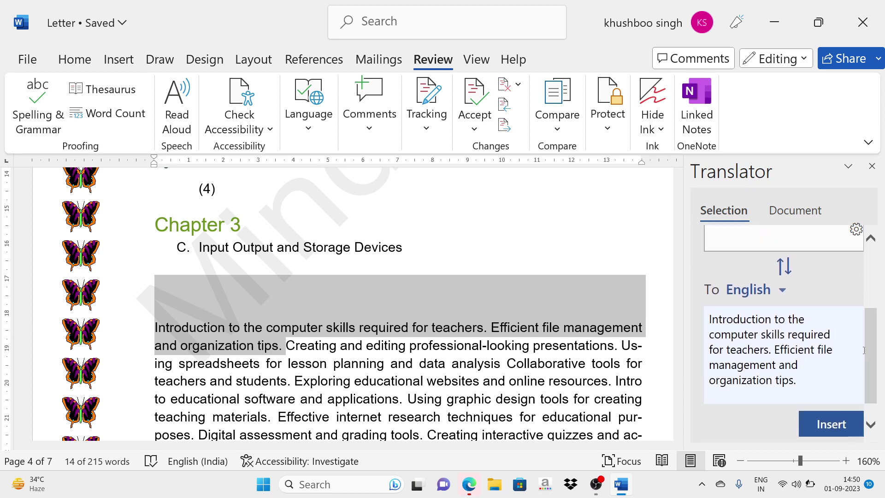
Translate the selected sentences into German.
left_click(782, 292)
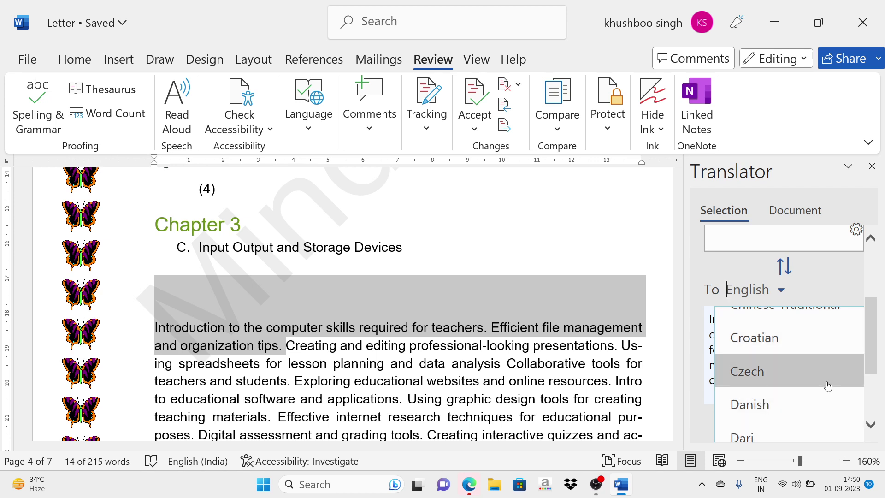
type("ger")
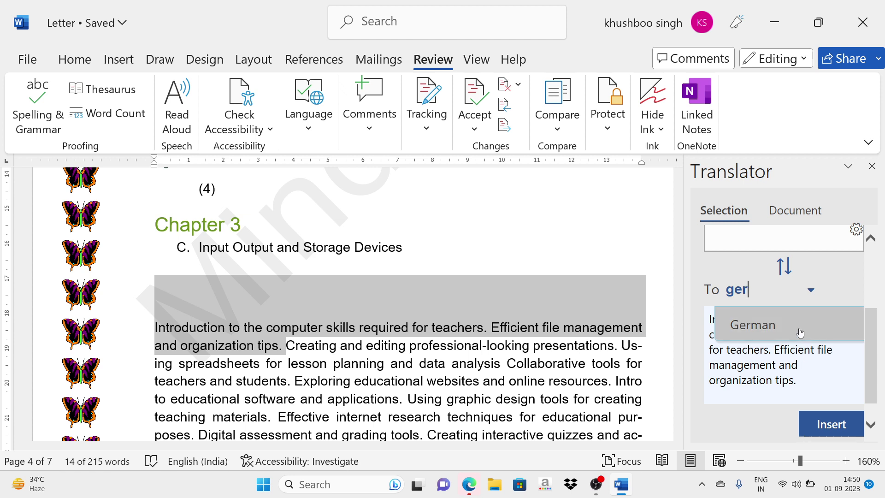
left_click(799, 333)
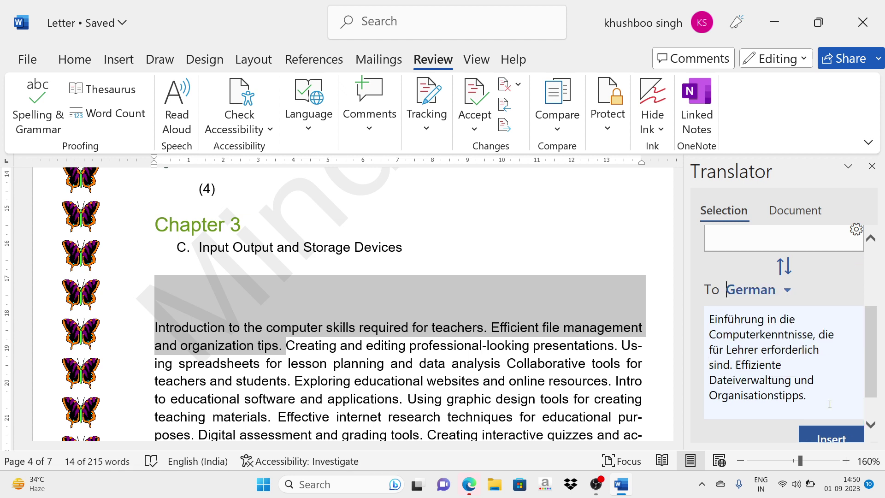
Replace the selected sentences with their Hindi translation and close the Translator pane.
left_click(771, 297)
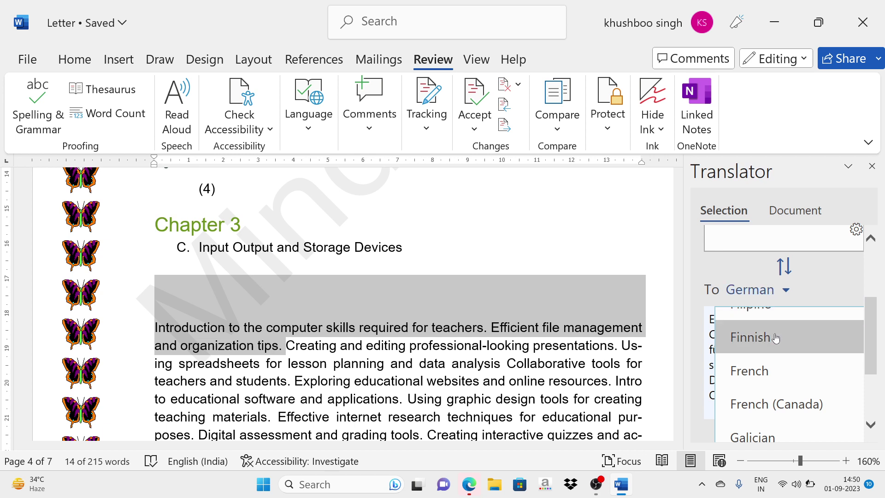
type("h")
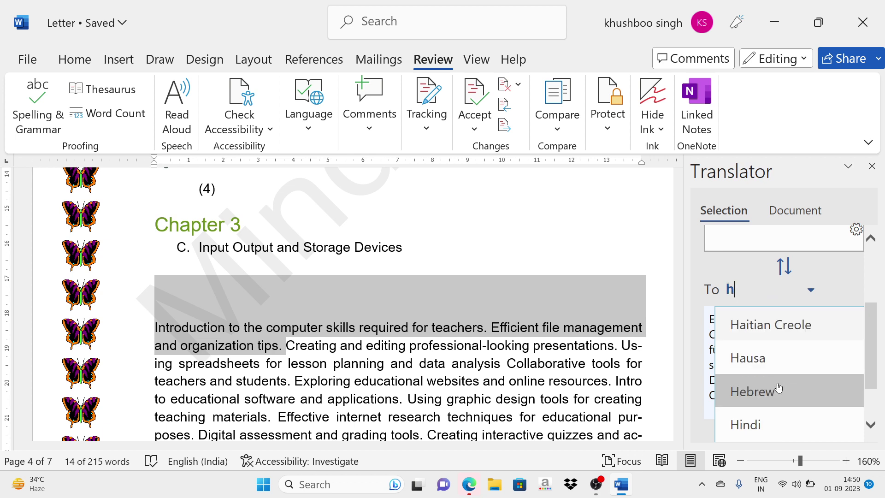
left_click(766, 420)
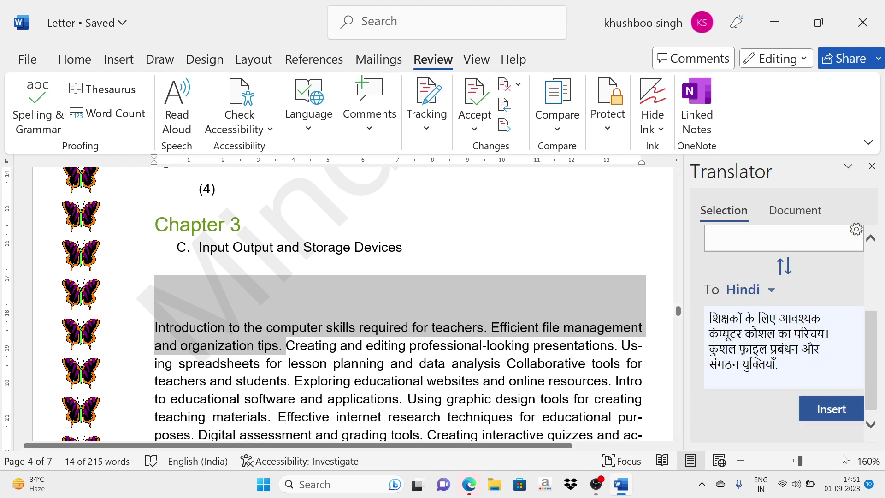
left_click(825, 414)
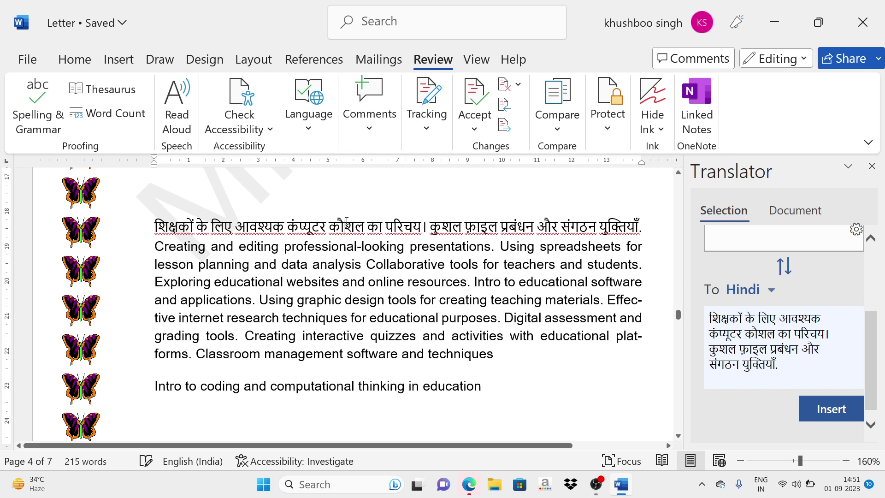
left_click(309, 121)
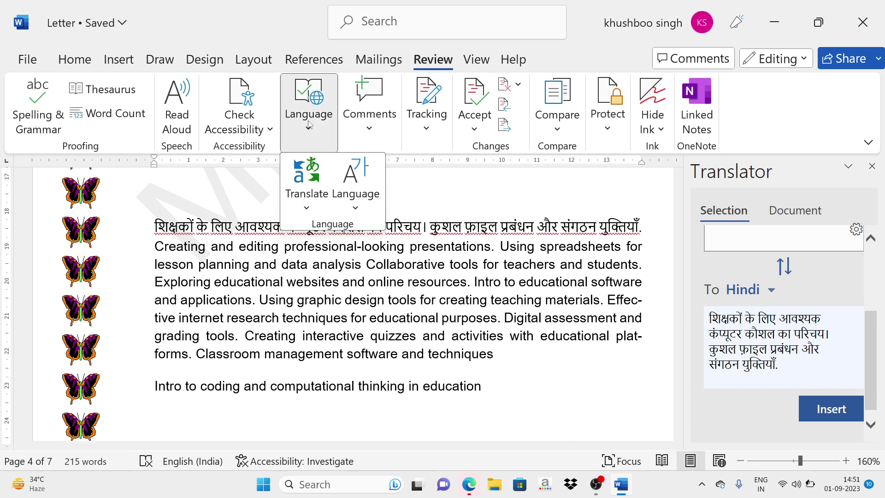
left_click(313, 125)
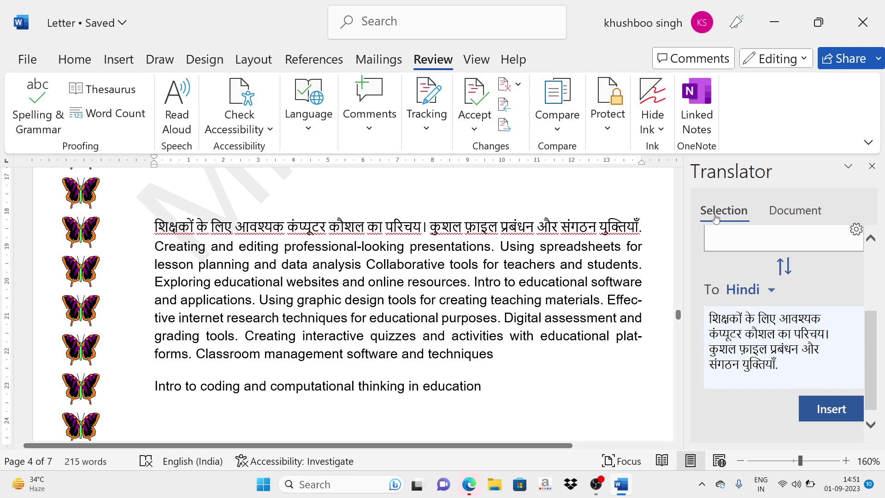
left_click(871, 167)
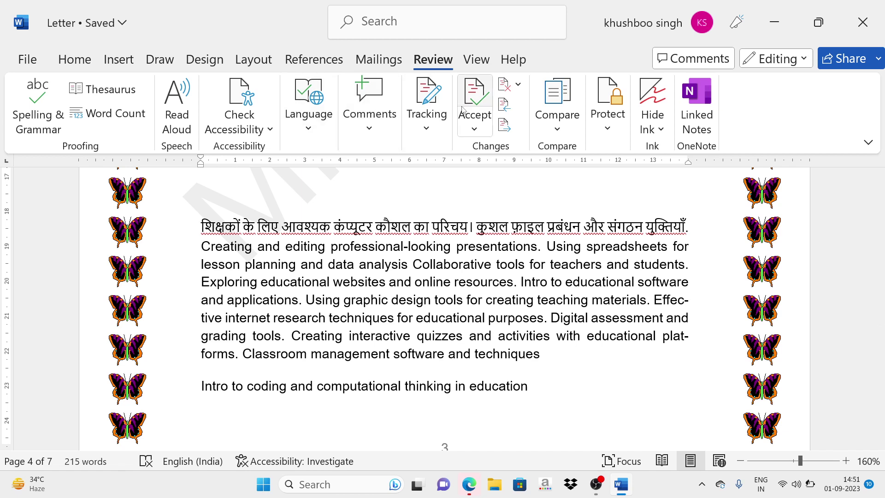
Turn on Track Changes and extend "Intro" to "Introduction" before "to educational software" in the paragraph.
left_click(414, 123)
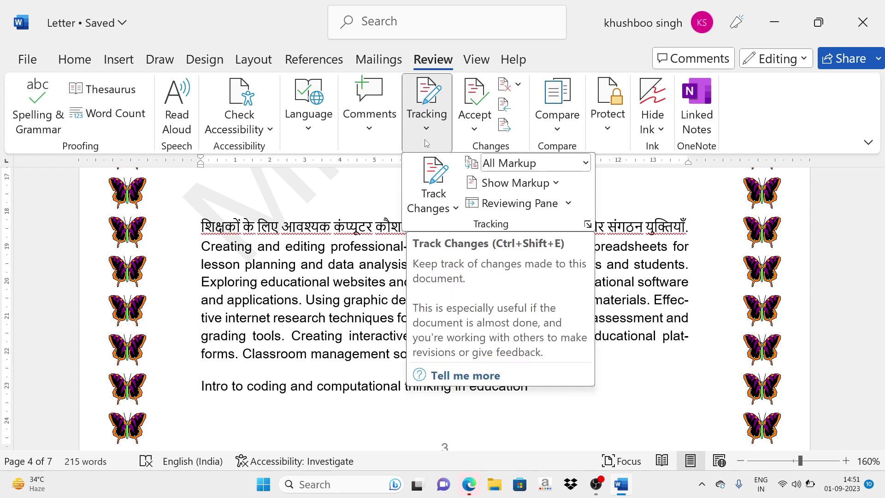
left_click(431, 189)
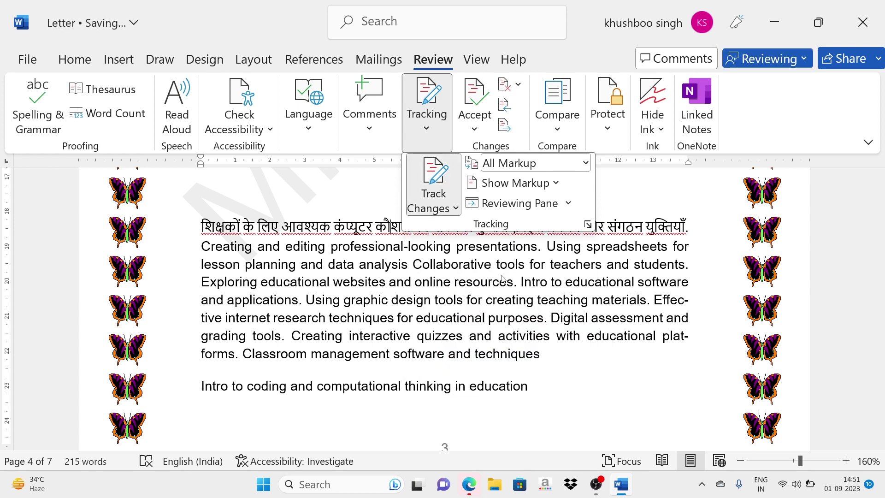
left_click(547, 281)
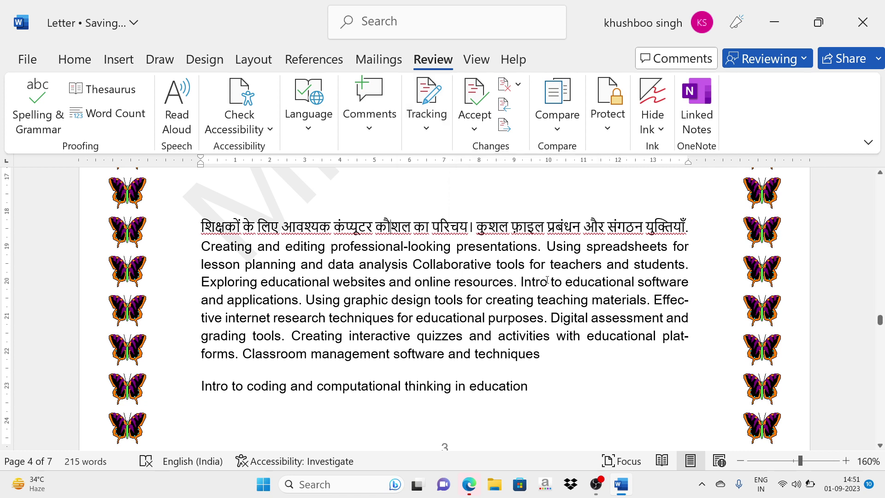
type("duct")
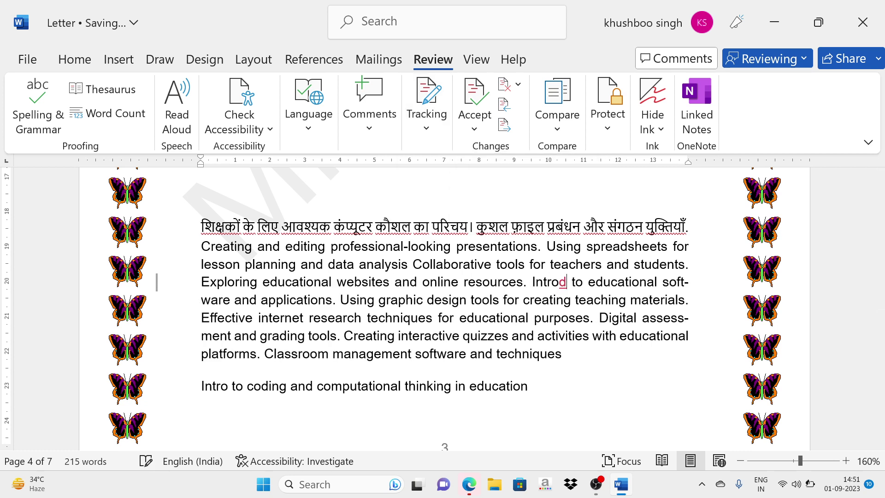
type("ion")
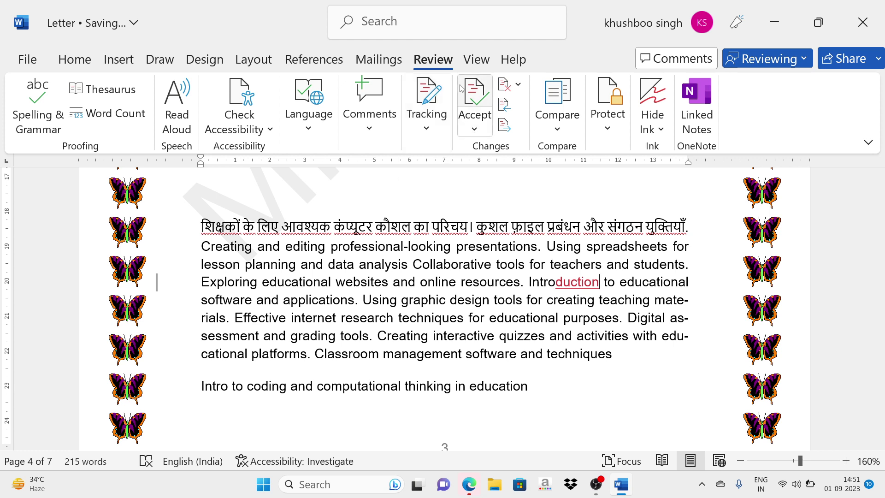
Accept only the tracked insertion "duction" in "Introduction to educational software".
left_click(468, 97)
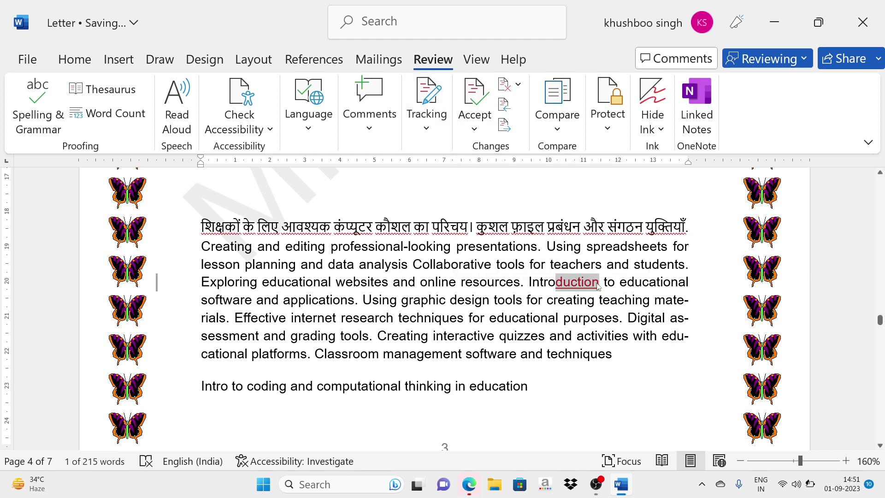
left_click(475, 125)
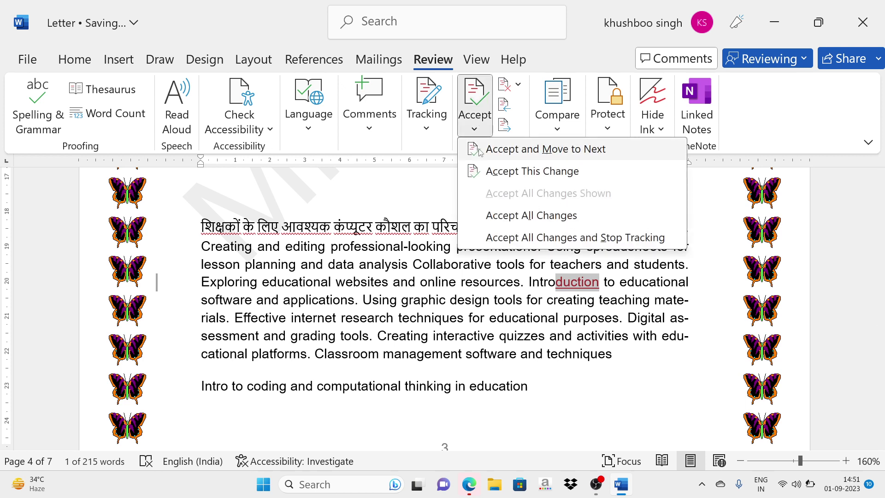
left_click(500, 172)
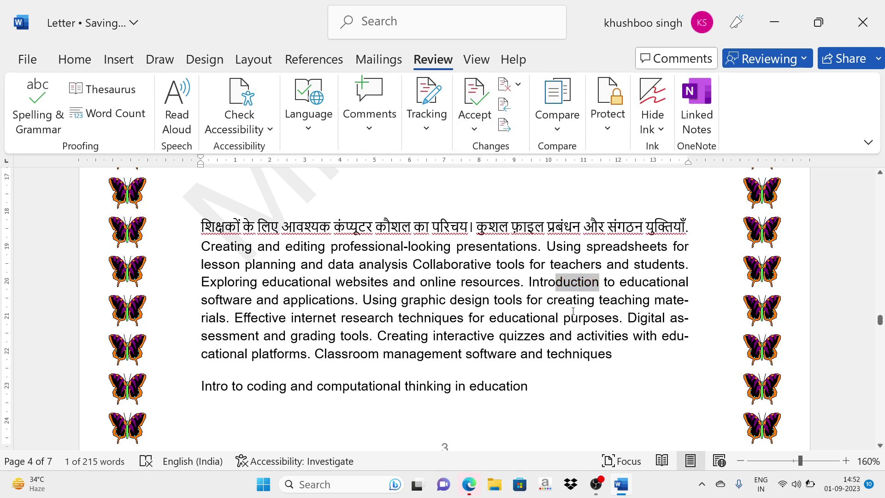
left_click(605, 277)
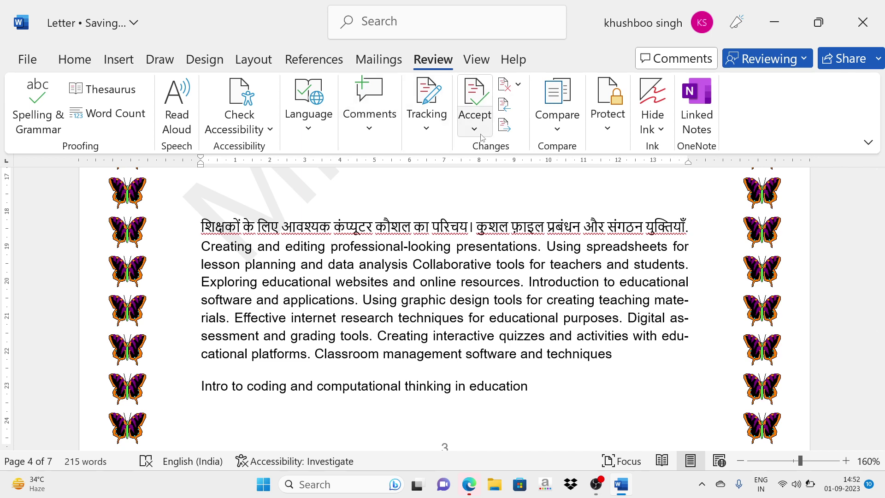
left_click(442, 124)
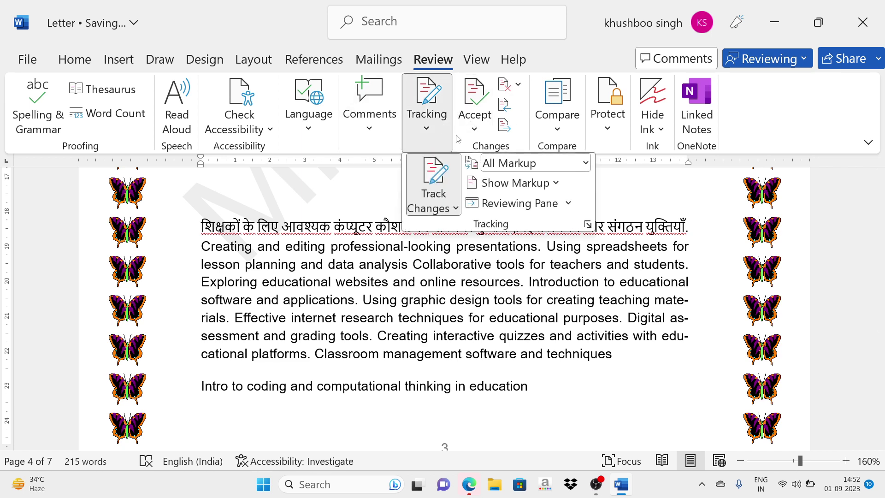
left_click(550, 184)
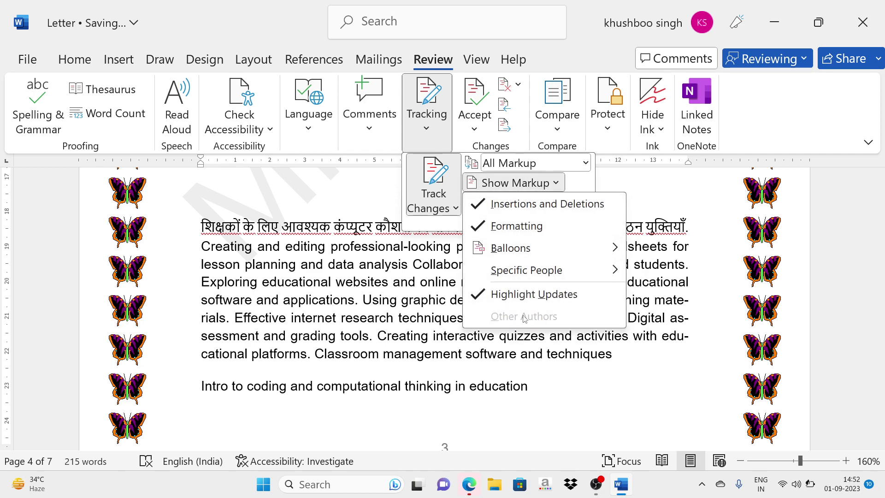
left_click(546, 183)
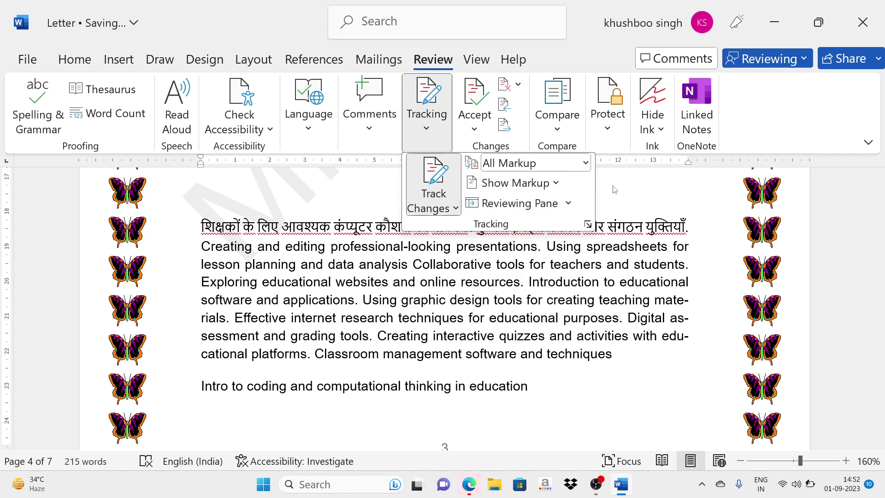
left_click(625, 190)
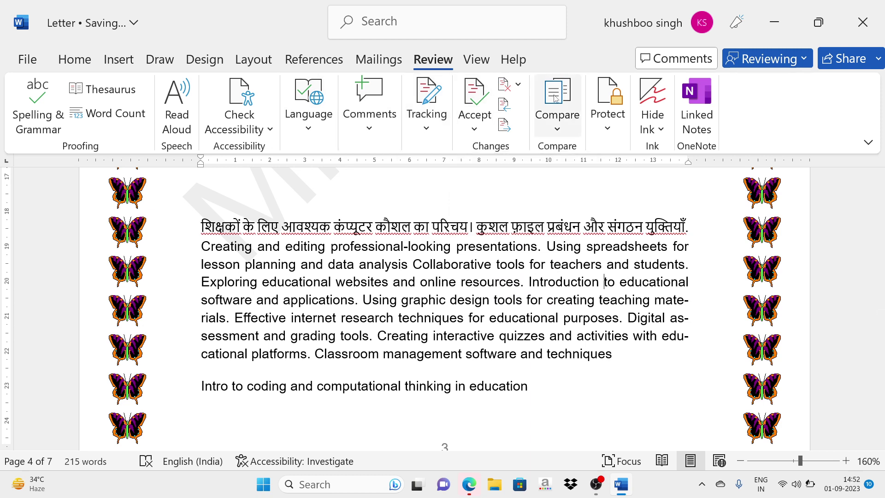
left_click(552, 119)
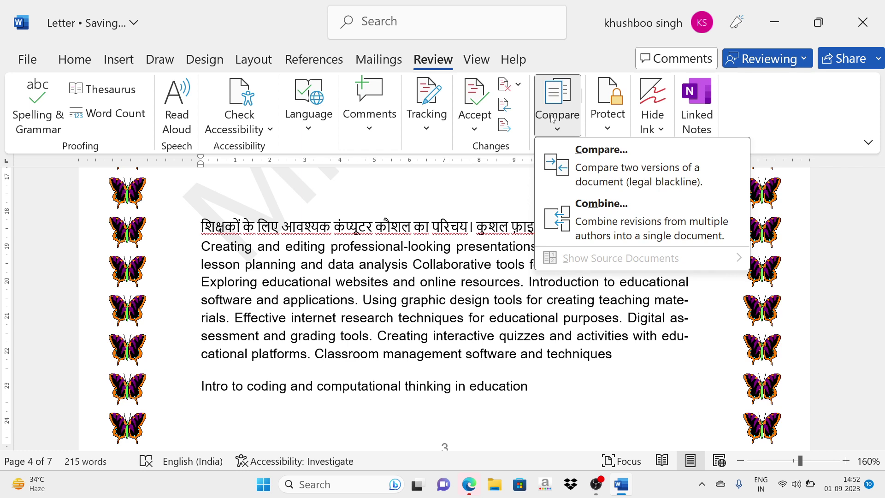
left_click(611, 123)
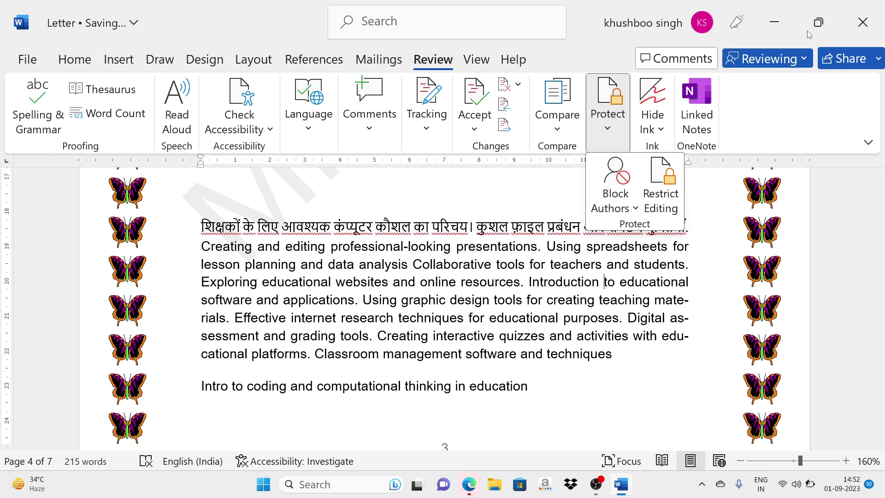
Switch the document from Reviewing to Editing mode and check the Track Changes setting.
left_click(800, 59)
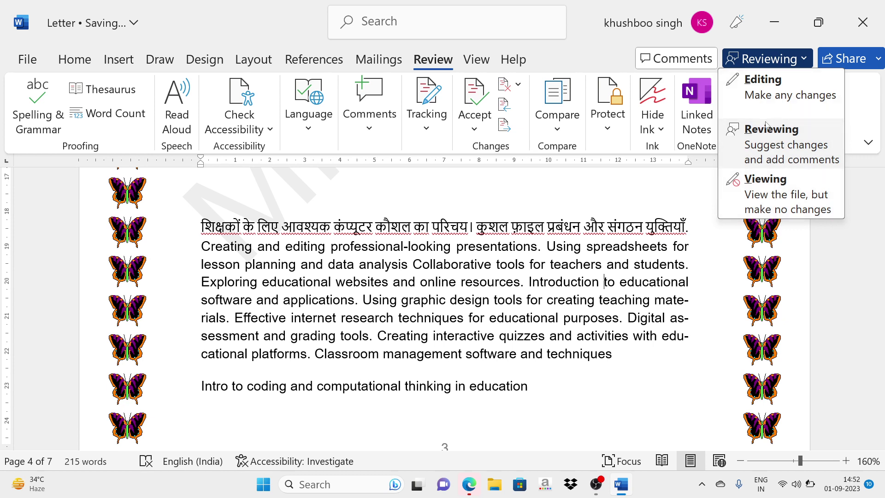
left_click(767, 80)
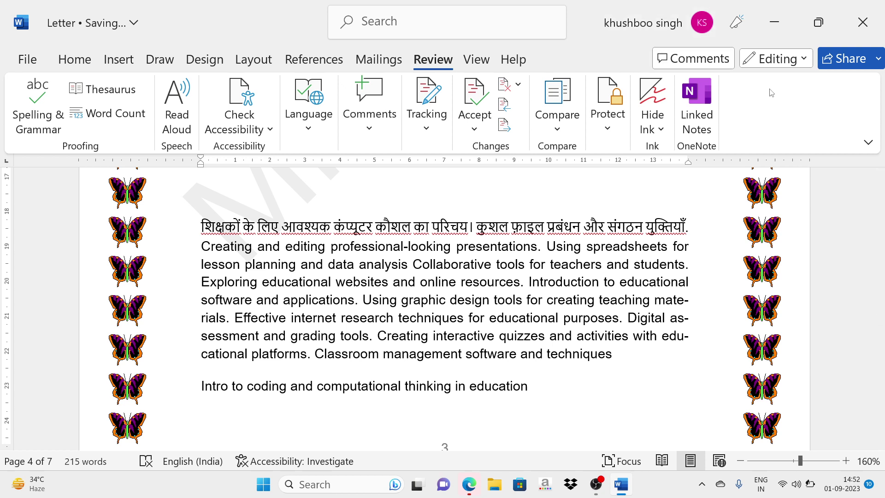
left_click(770, 64)
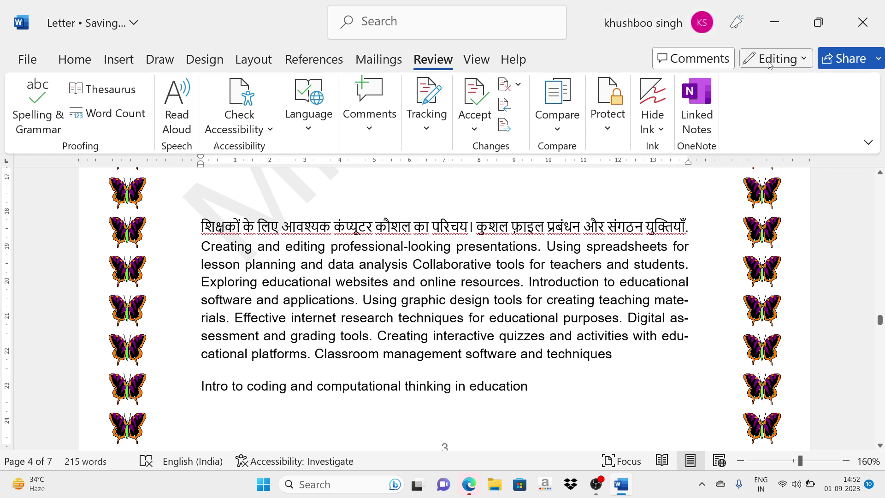
left_click(427, 123)
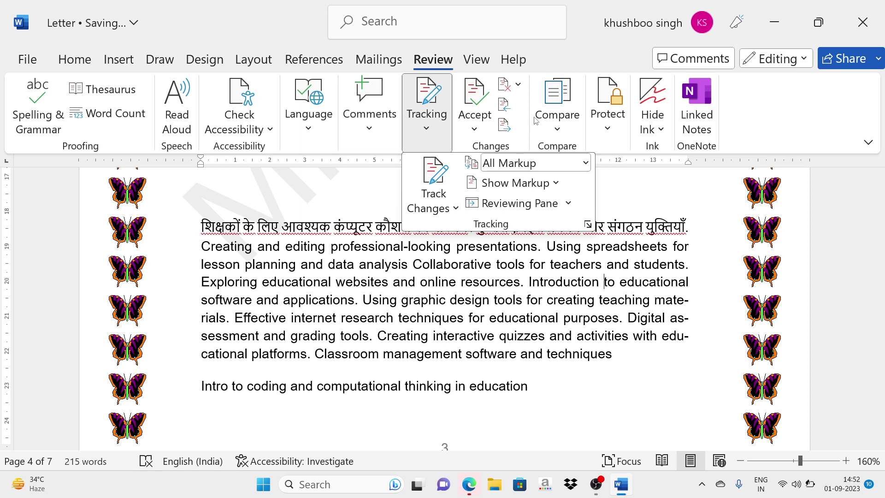
left_click(662, 127)
left_click(662, 128)
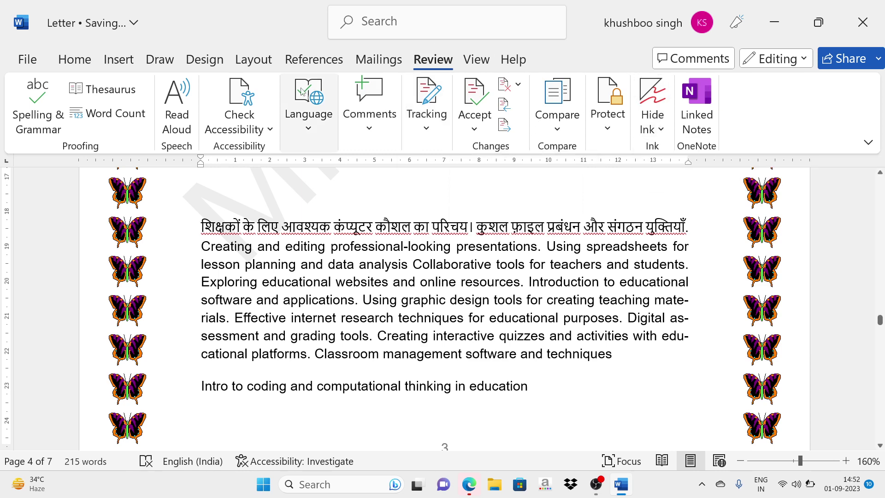
Underline the whole Hindi line above "Creating and editing" with the black drawing pen.
left_click(164, 59)
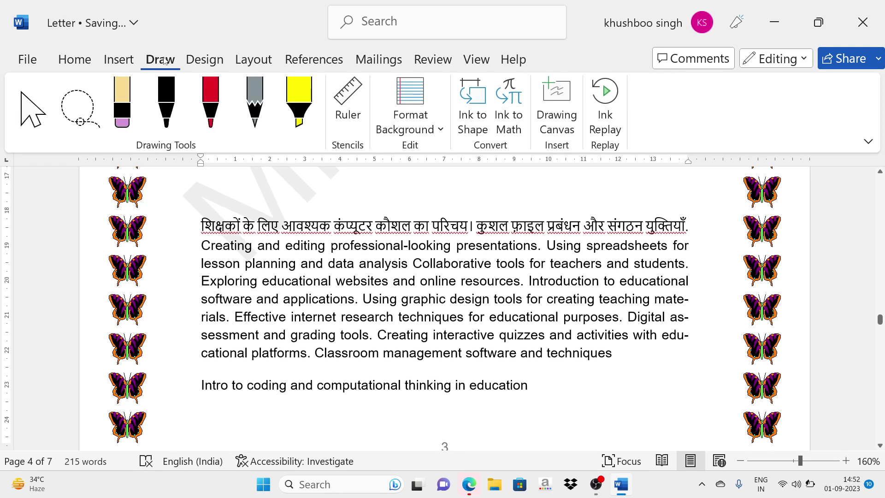
left_click(166, 103)
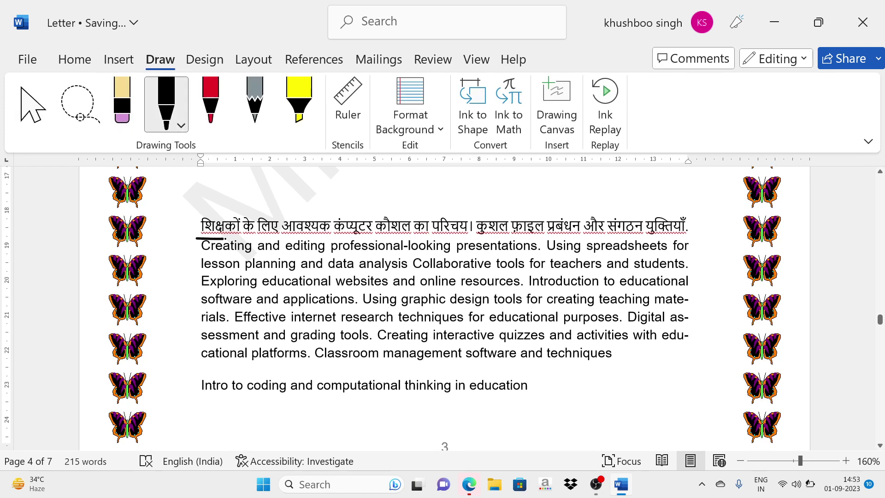
left_click_drag(225, 238, 691, 236)
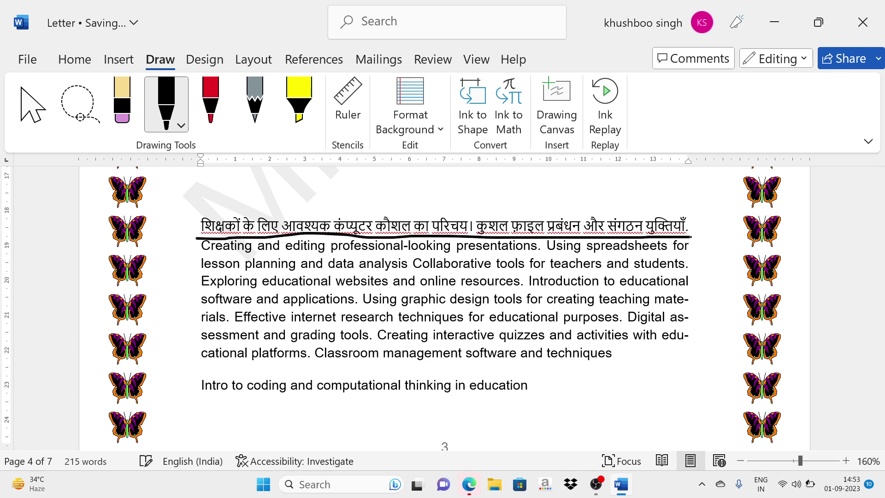
Hide the ink drawn in the document.
left_click(433, 60)
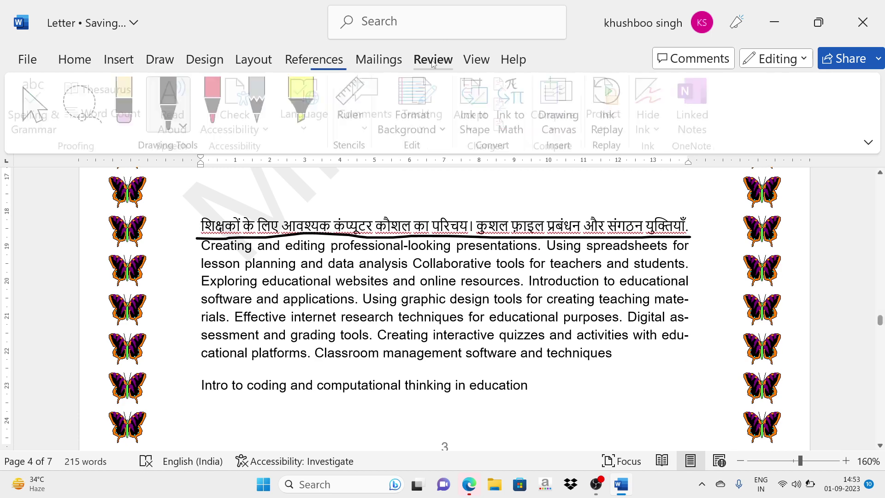
left_click(650, 121)
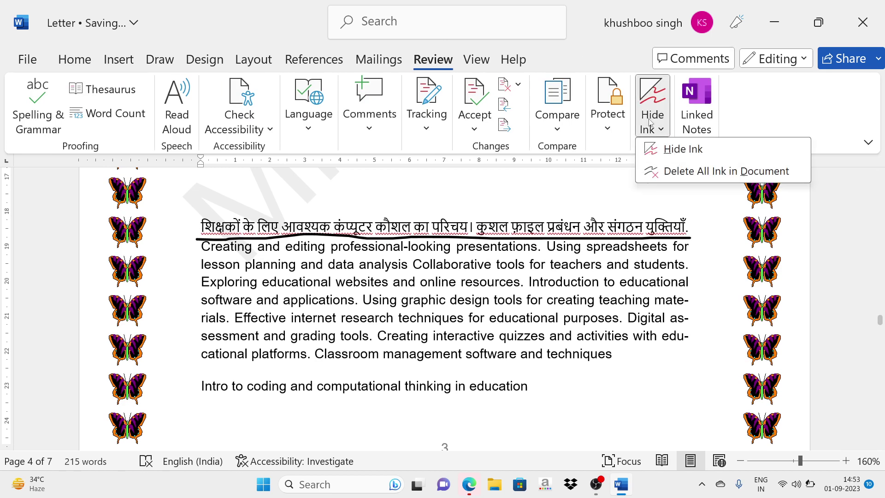
left_click(657, 149)
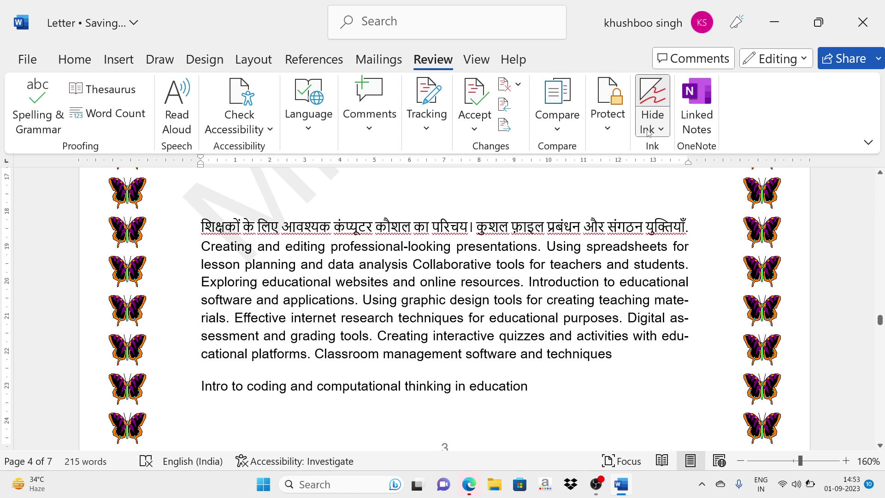
Show the hidden ink again and delete all ink in the document.
left_click(650, 130)
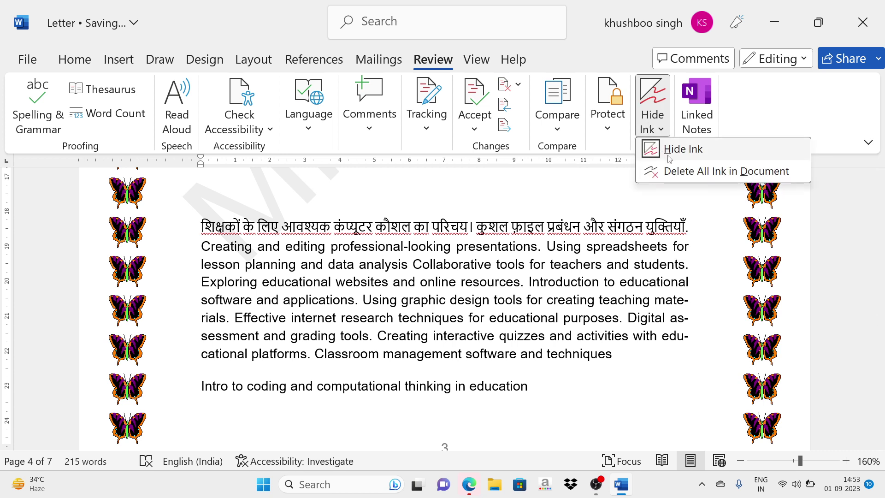
left_click(669, 159)
left_click(652, 131)
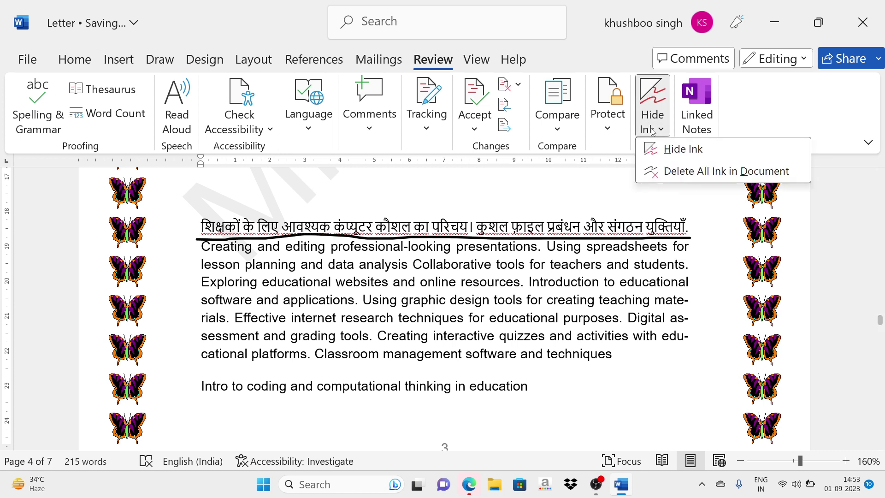
left_click(697, 178)
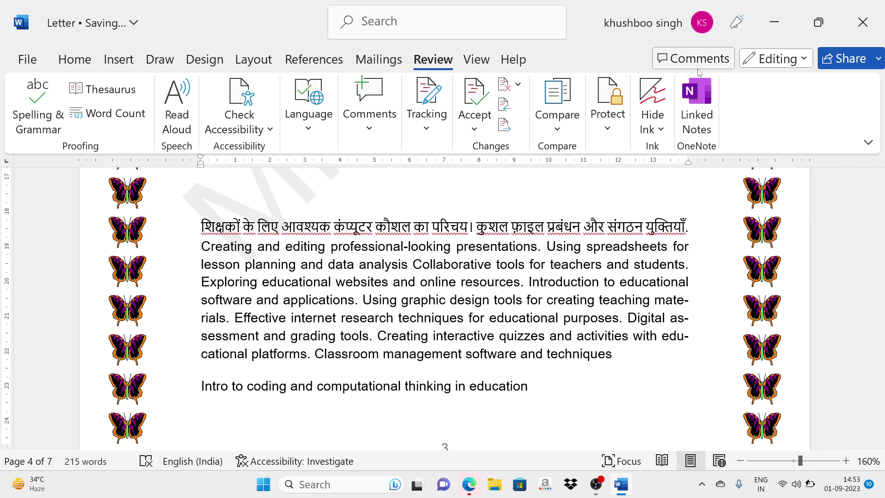
Open the document in Read Mode and page through its screens, ending on the cover and table of contents.
left_click(471, 61)
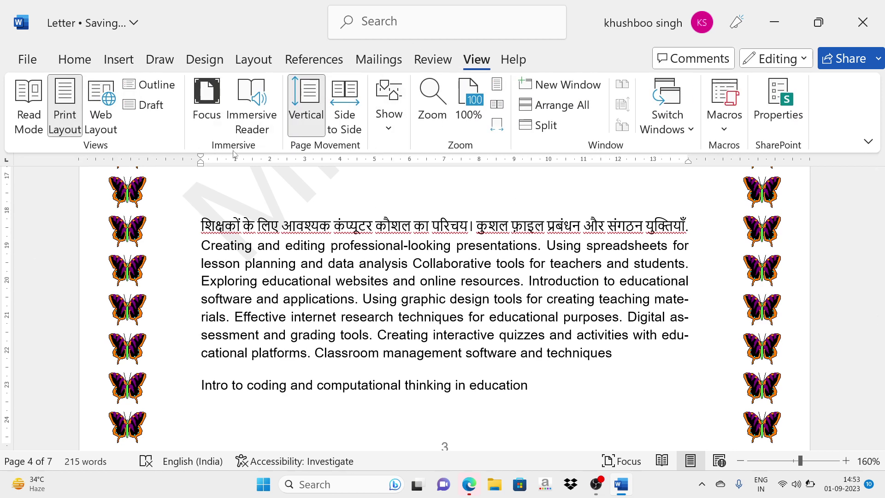
left_click(19, 106)
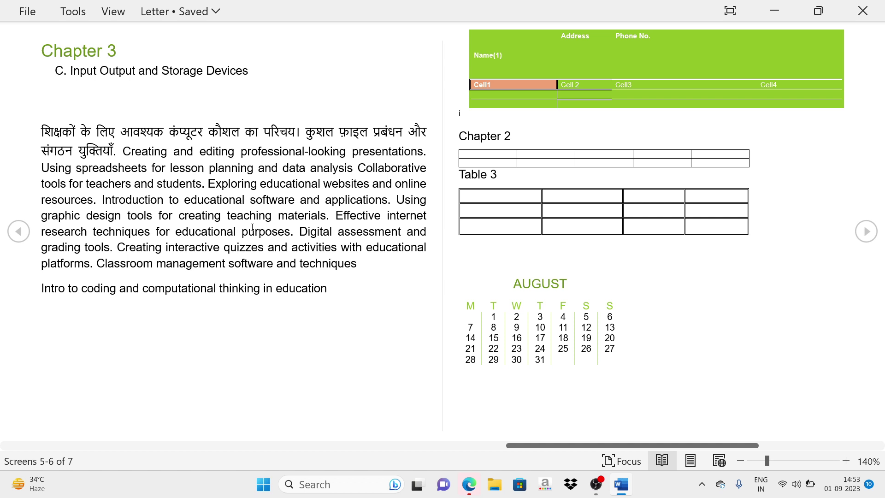
scroll(252, 227, "down", 1)
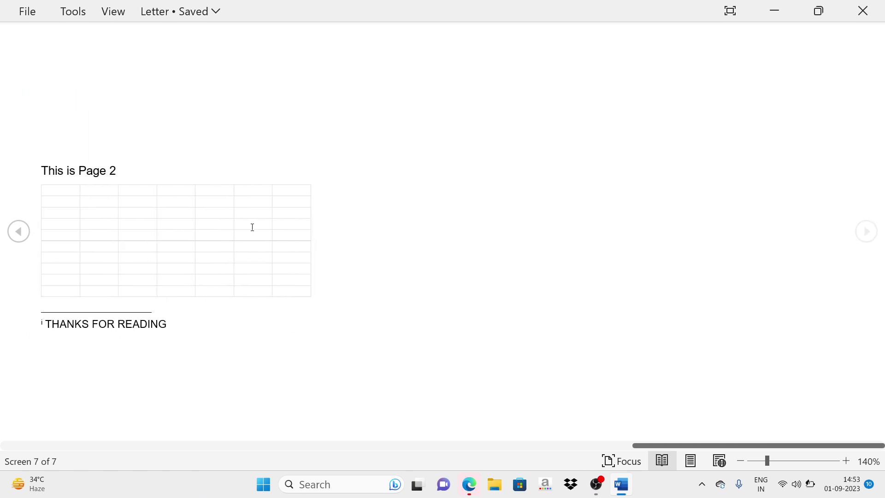
scroll(253, 227, "up", 3)
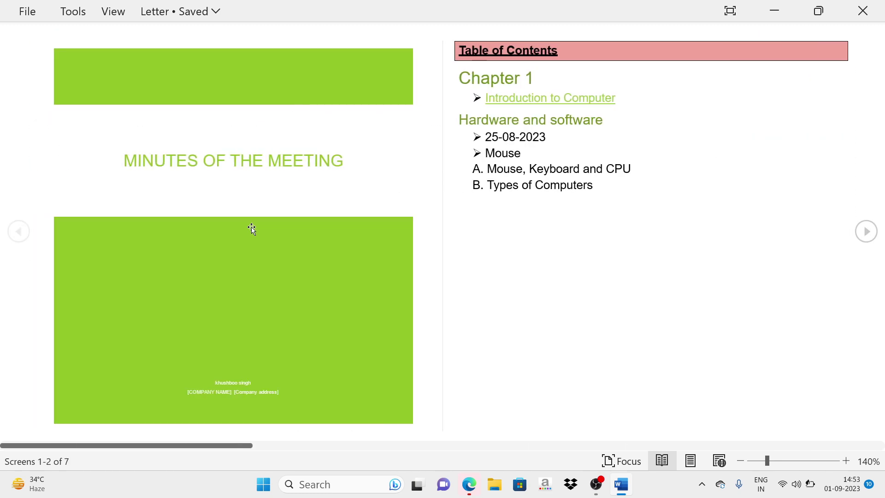
scroll(252, 228, "down", 1)
scroll(252, 228, "down", 1)
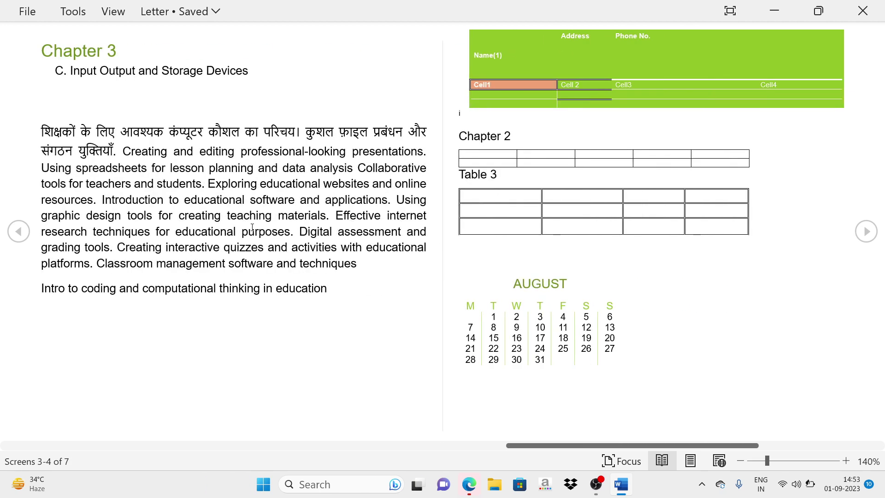
scroll(252, 228, "down", 1)
scroll(252, 228, "up", 1)
scroll(252, 227, "up", 1)
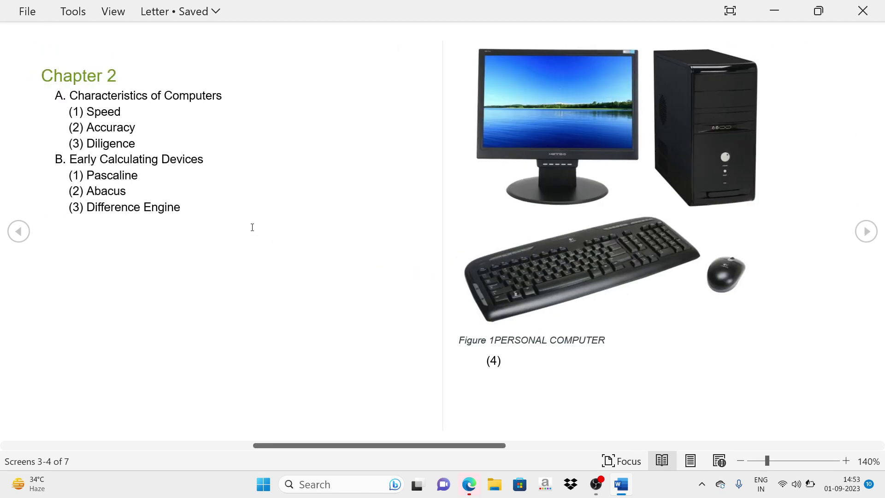
scroll(252, 227, "up", 1)
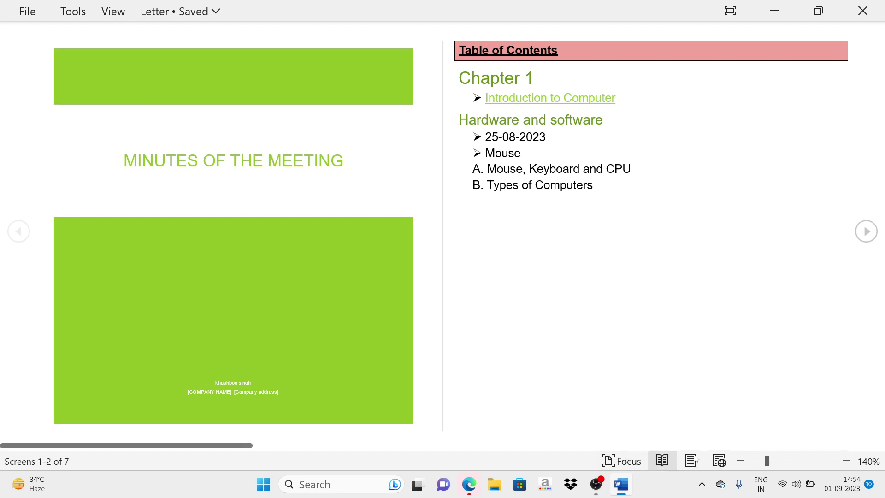
Preview the document in Focus mode and return it to Print Layout.
left_click(633, 462)
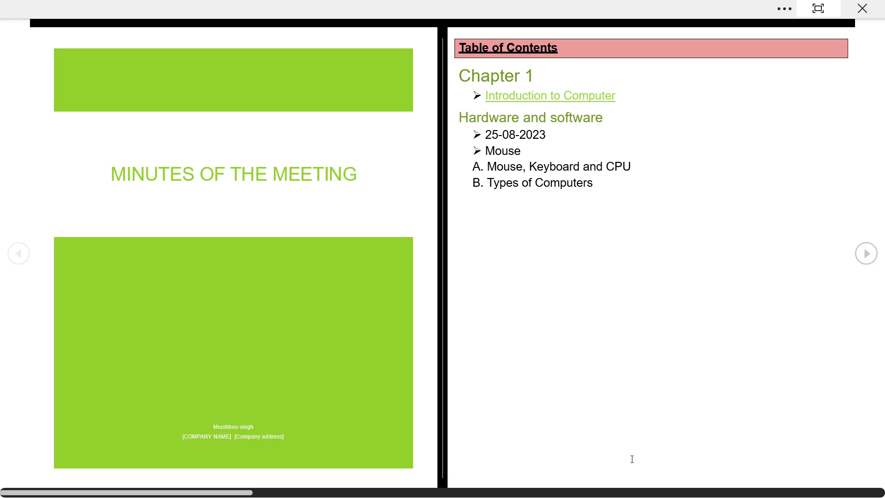
key("Escape")
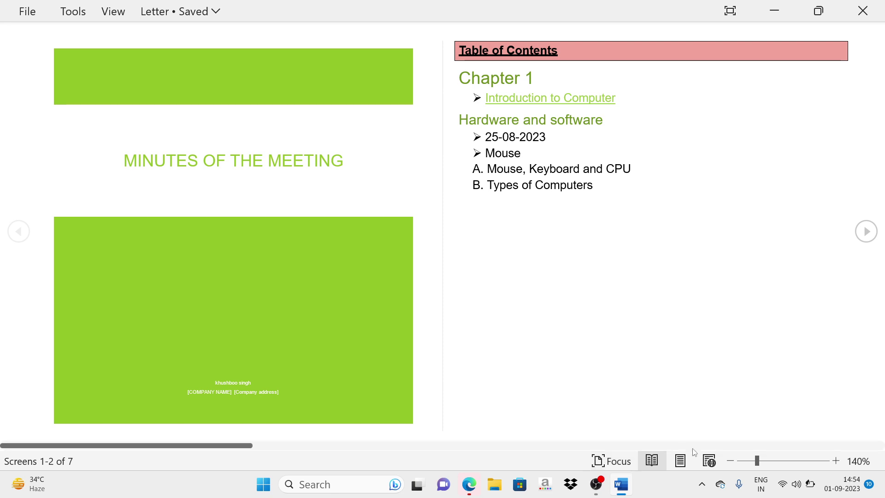
left_click(681, 461)
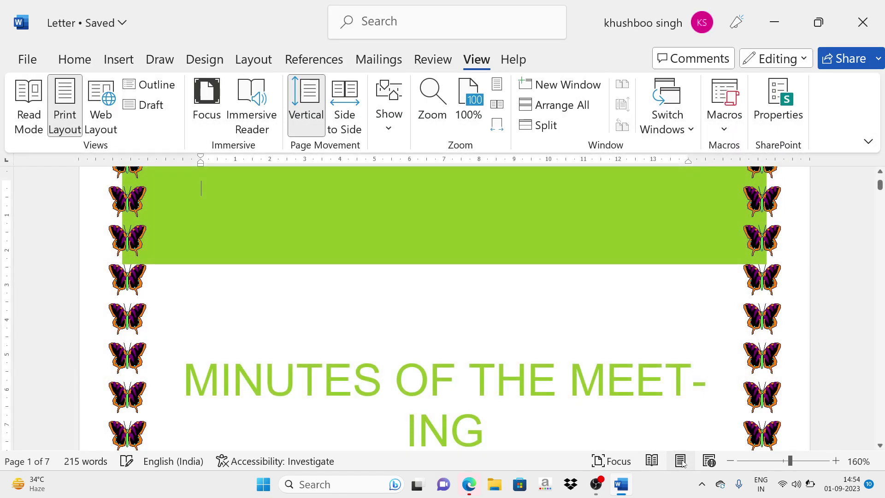
Switch the document view to Web Layout.
left_click(709, 462)
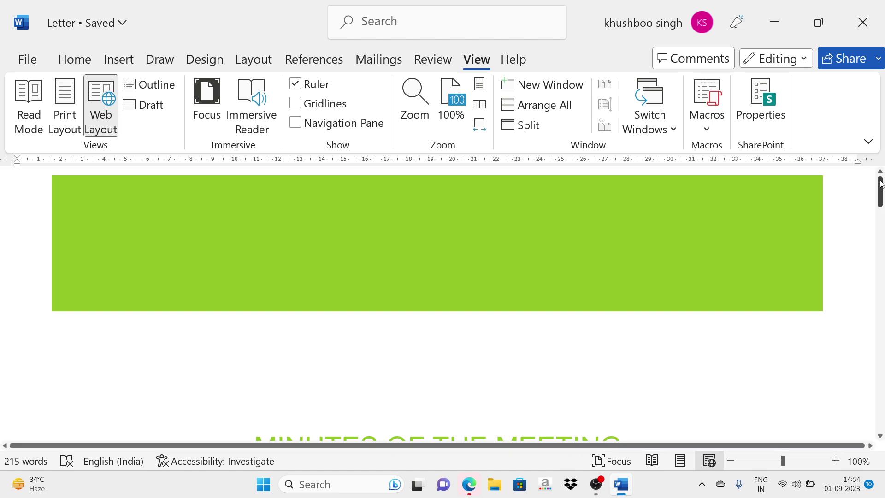
Look through the document in Web Layout and return it to Print Layout, ending at the Chapter 2 page.
left_click_drag(879, 190, 869, 318)
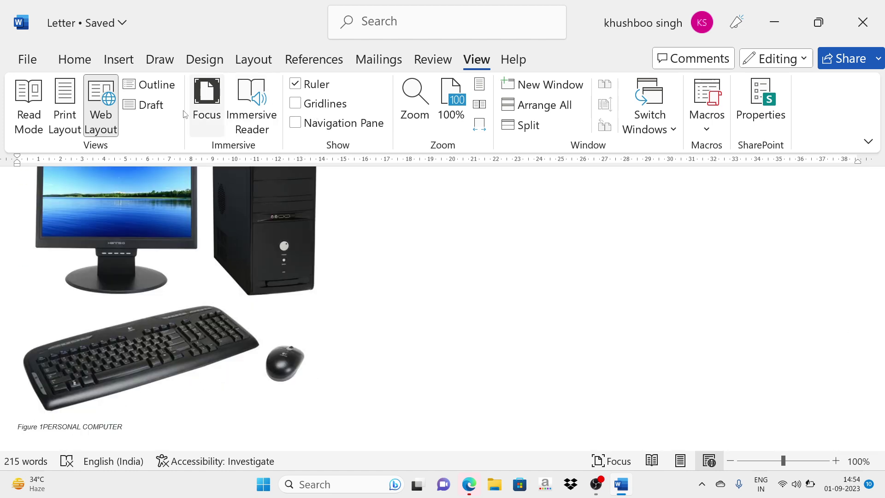
left_click(57, 109)
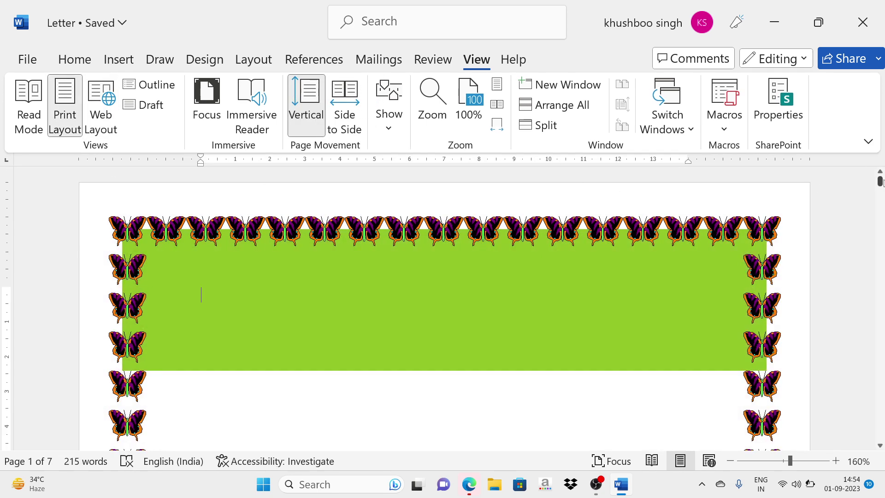
left_click_drag(880, 181, 881, 262)
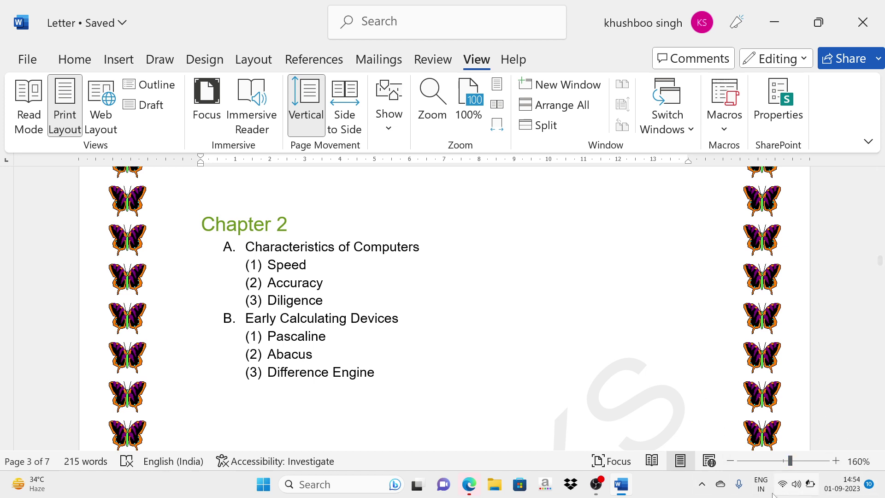
Zoom the Chapter 2 page out to 110% and back in to 140%.
left_click(731, 461)
left_click(732, 461)
left_click(732, 461)
left_click(731, 461)
left_click(732, 460)
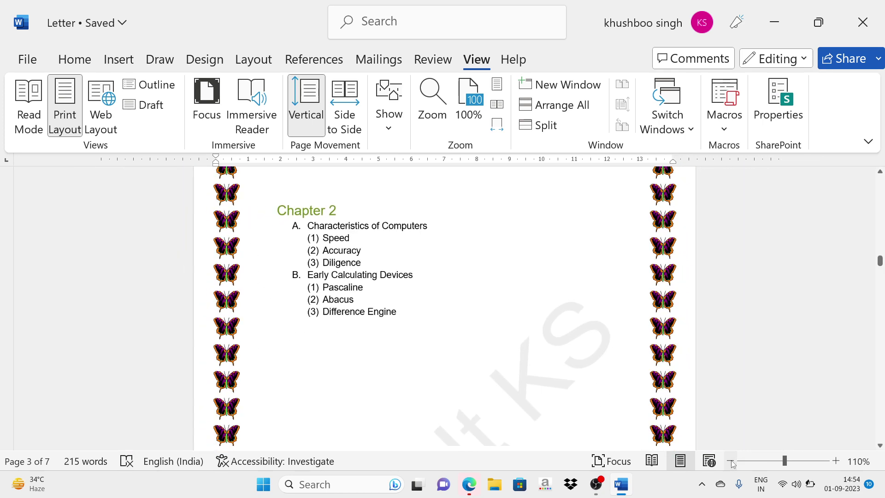
left_click(835, 461)
left_click(836, 461)
left_click(835, 461)
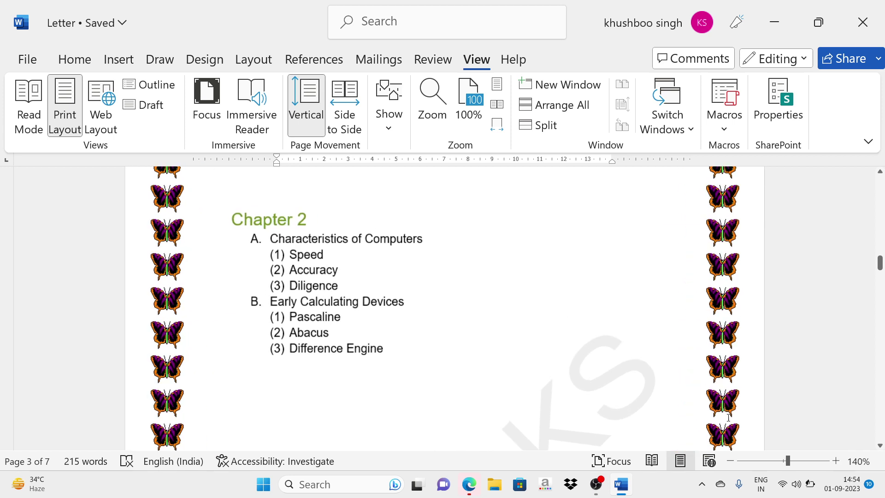
Set a custom zoom percentage of 147% for the document.
left_click(424, 109)
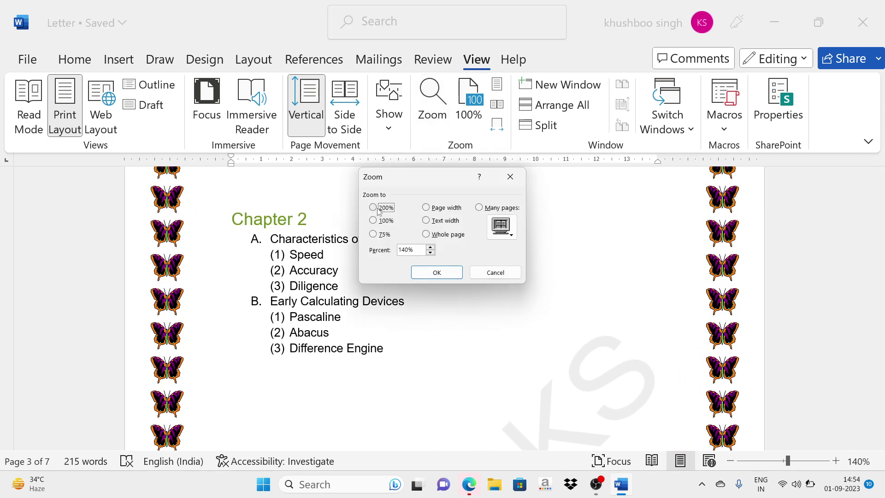
left_click(430, 248)
left_click(437, 273)
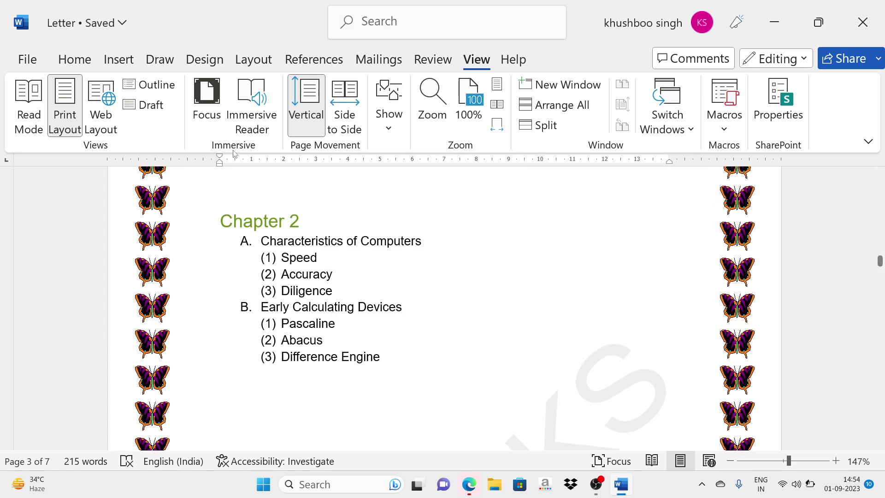
Reset the document zoom to 100% and enlarge it to 313%.
left_click(481, 92)
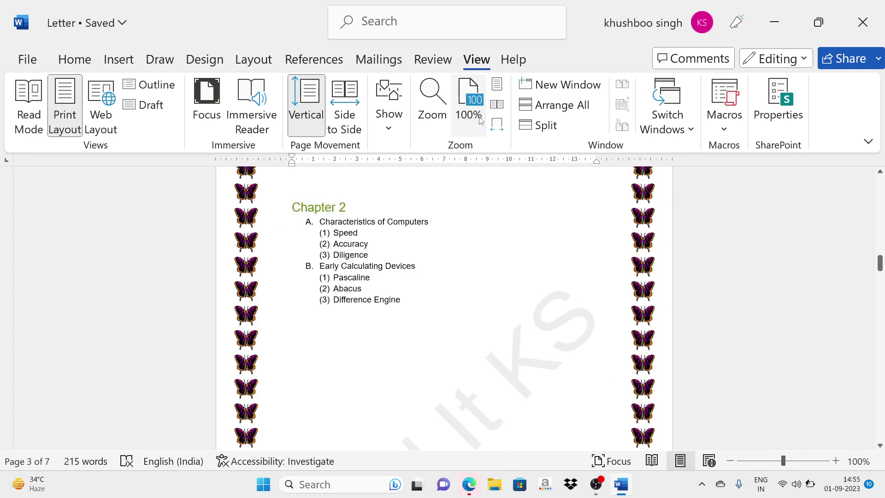
left_click_drag(783, 461, 808, 460)
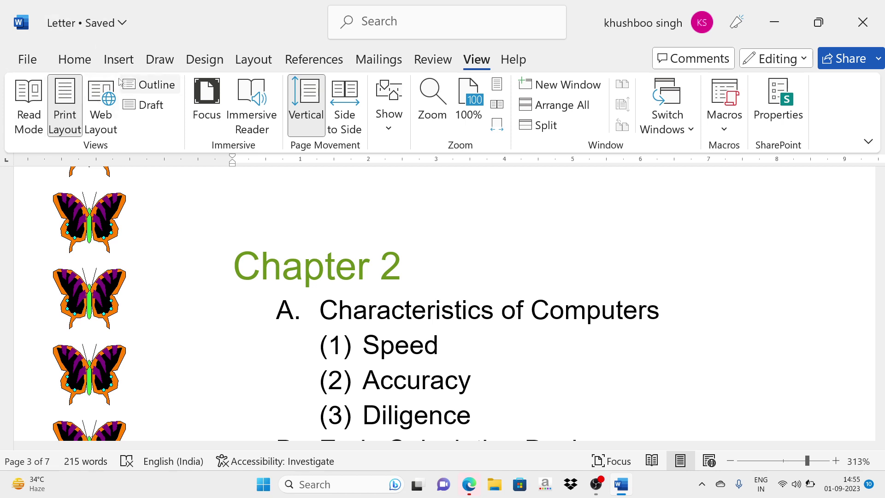
Open the document in Outline view and limit the displayed headings to Level 1.
left_click(140, 86)
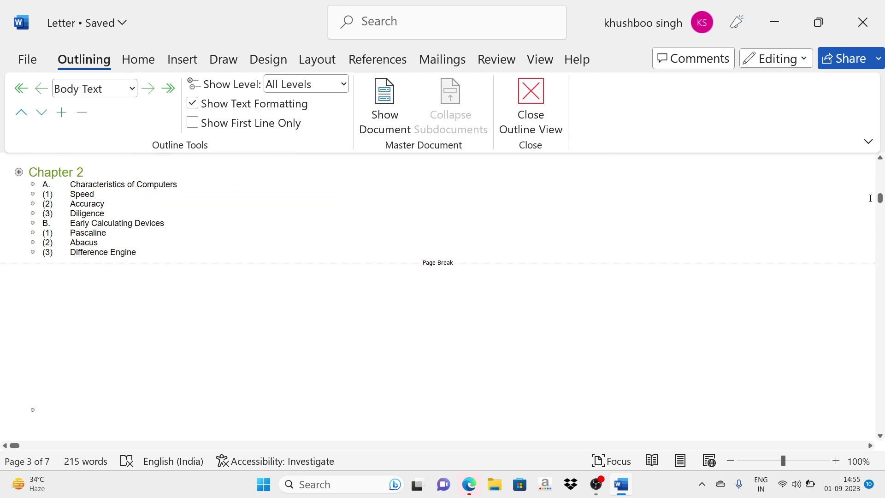
left_click_drag(881, 199, 875, 156)
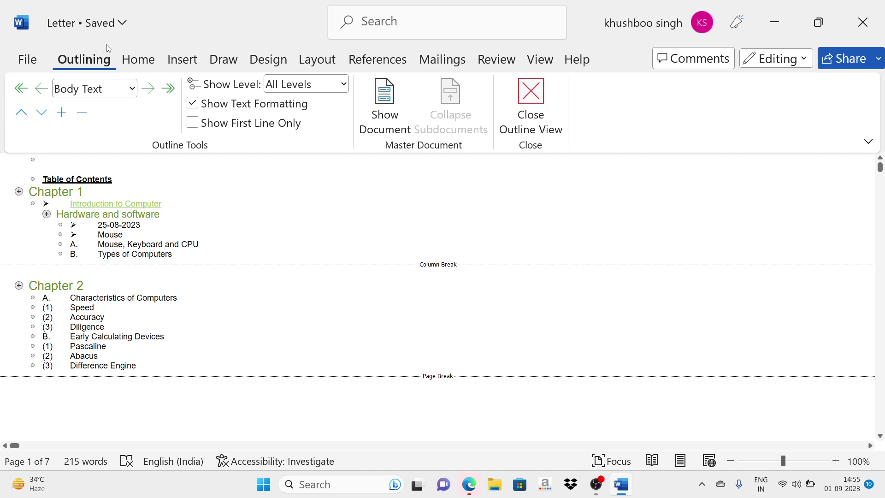
left_click(281, 83)
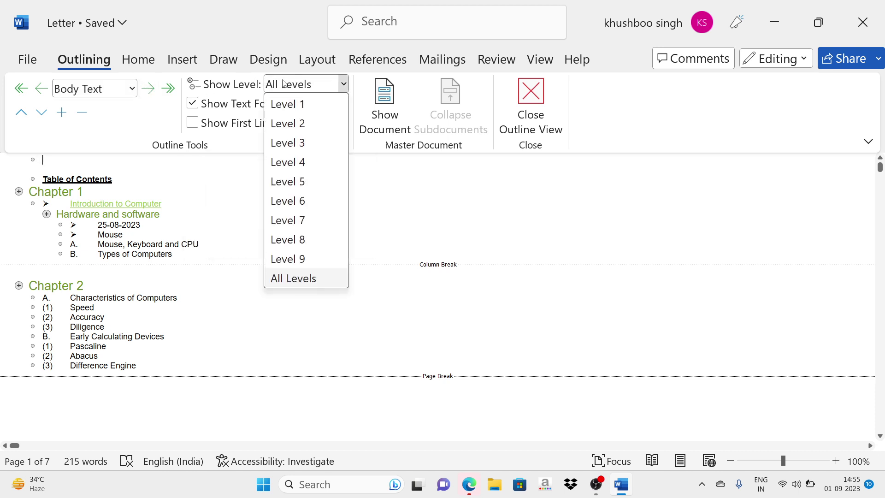
left_click(286, 104)
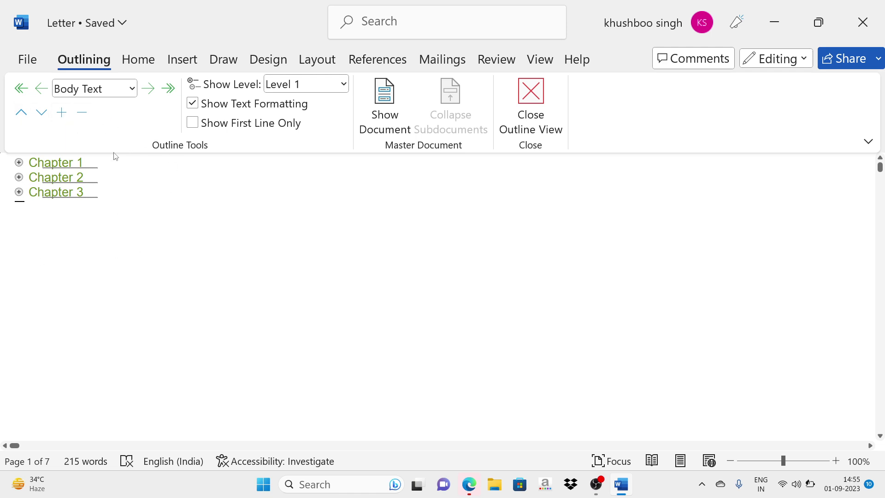
Expand the outline to show headings down to Level 2 and close Outline view.
left_click(337, 88)
left_click(311, 124)
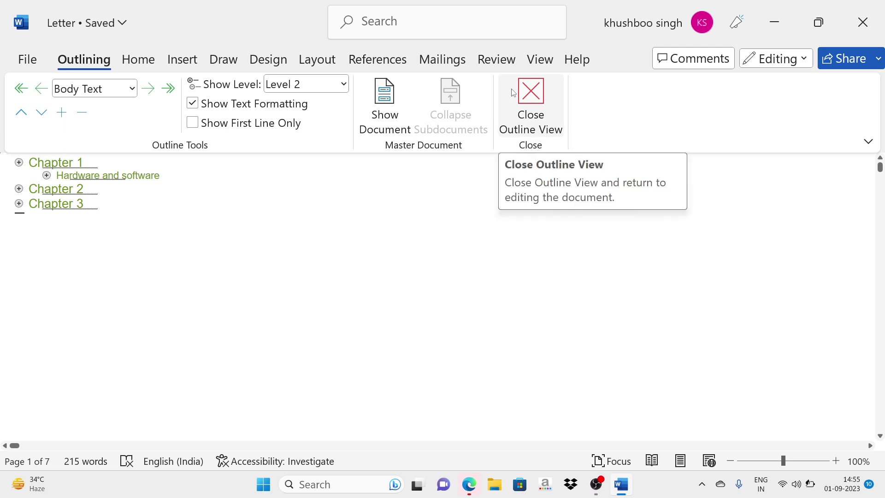
left_click(538, 90)
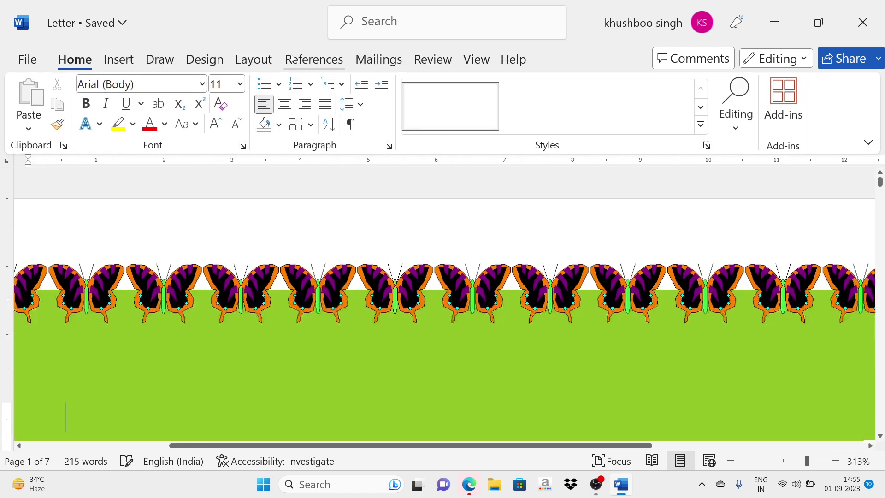
Preview the document in Draft view and return it to Print Layout.
left_click(481, 57)
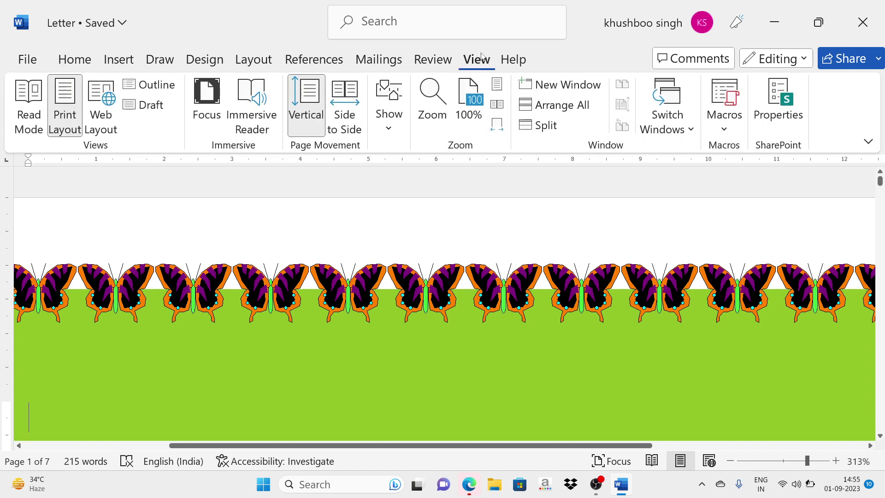
left_click(159, 107)
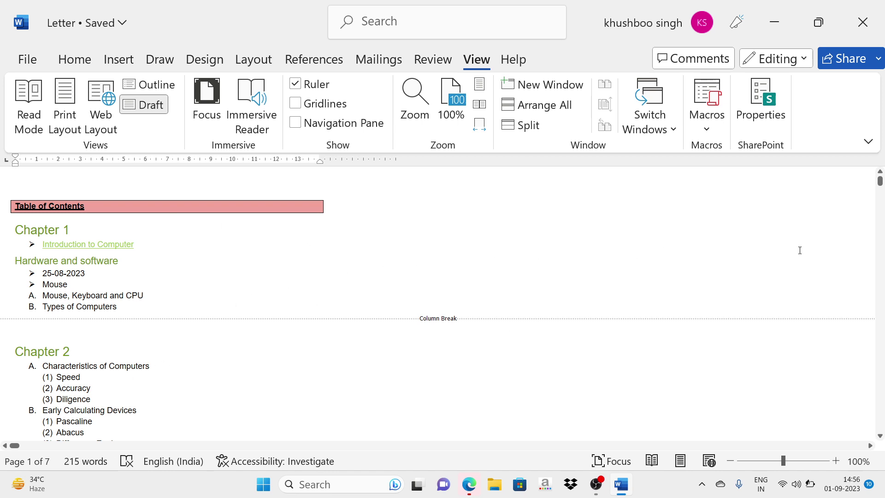
left_click_drag(879, 191, 811, 1)
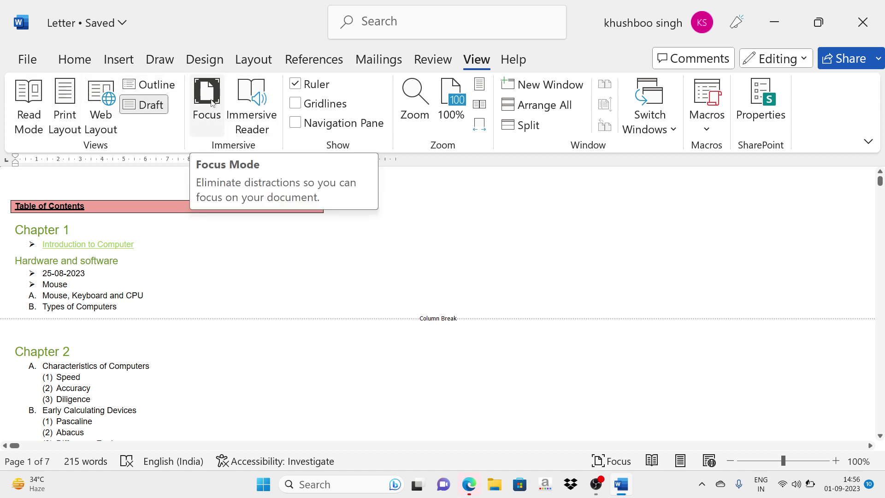
left_click(70, 101)
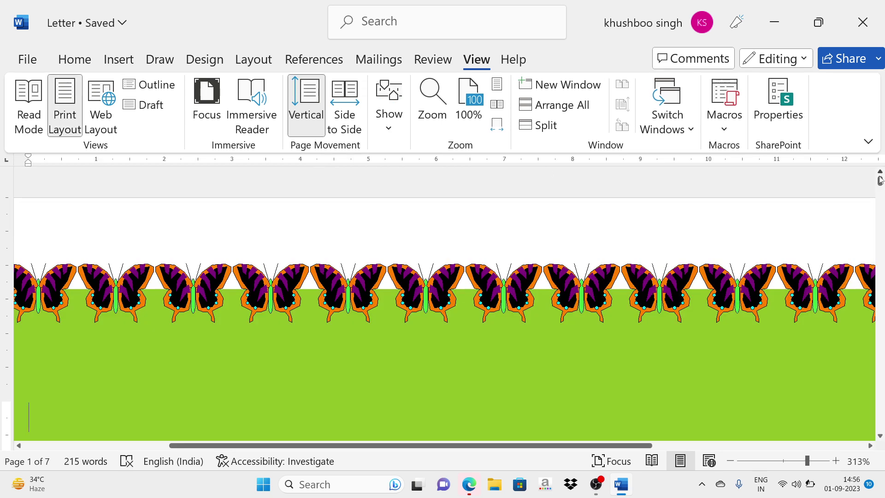
Go to the Hindi and English text on page 4 and reduce the zoom to 140%.
left_click_drag(879, 182, 881, 308)
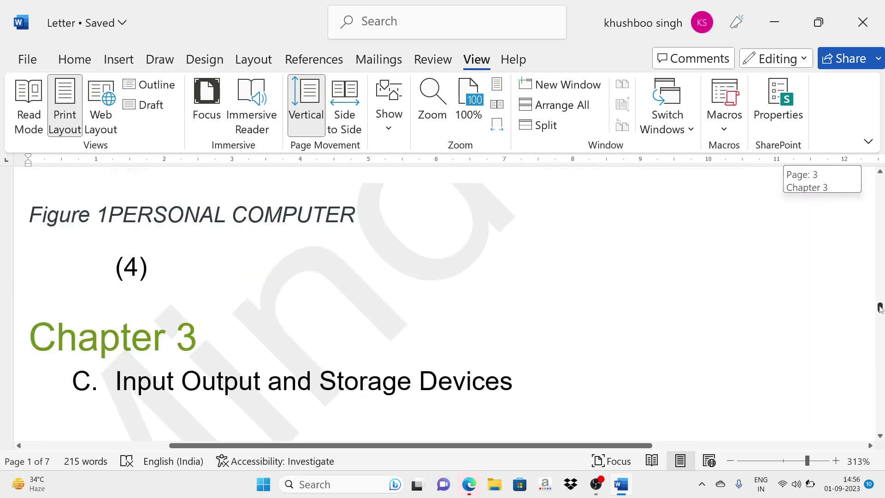
mouse_move(879, 308)
left_mouse_down()
mouse_move(880, 323)
mouse_move(879, 313)
left_mouse_up()
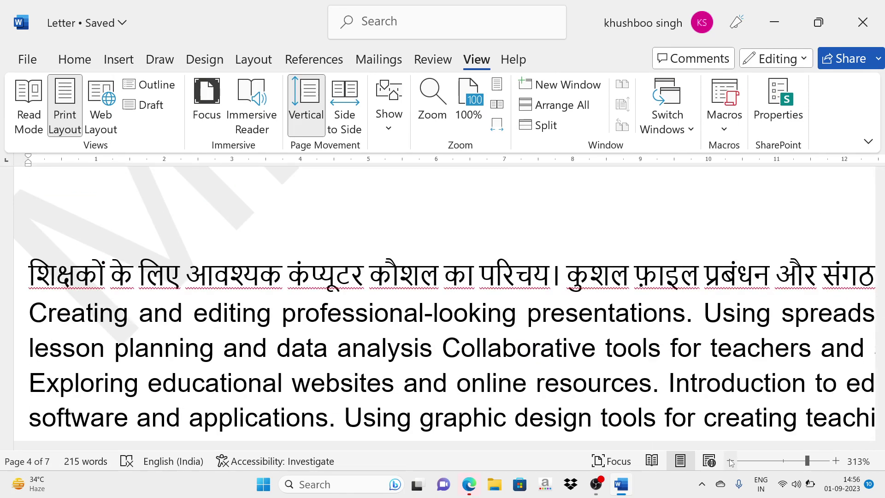
left_click(731, 461)
left_click(731, 461)
left_click(731, 461)
left_click(731, 461)
left_click(731, 461)
left_click(731, 461)
left_click(731, 461)
left_click(731, 461)
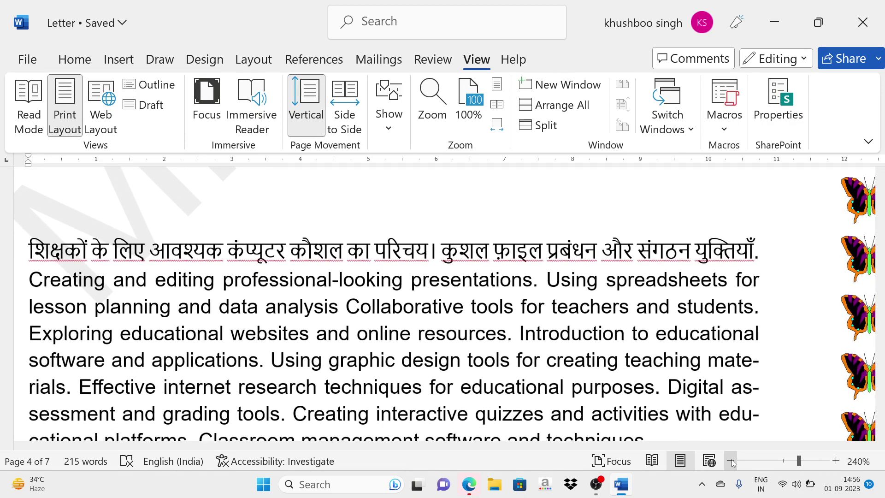
left_click(731, 461)
left_click(731, 460)
left_click(731, 461)
left_click(731, 461)
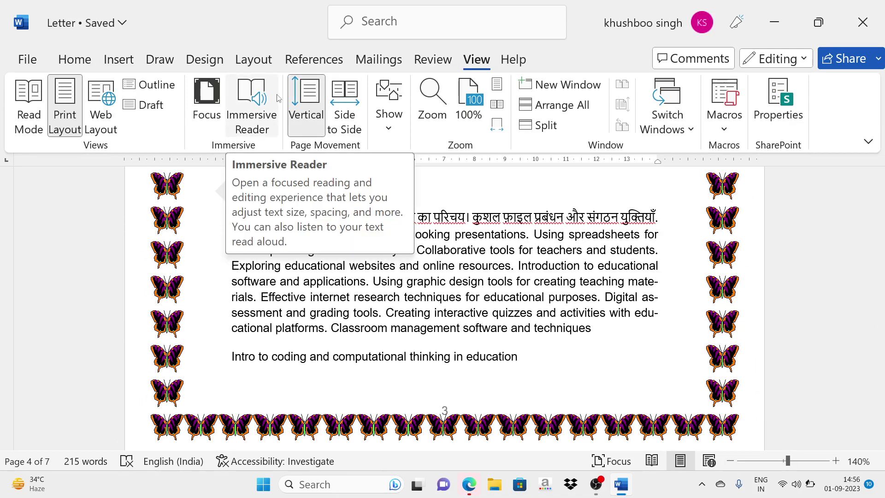
Open the document in Immersive Reader and go to the table of contents.
left_click(260, 94)
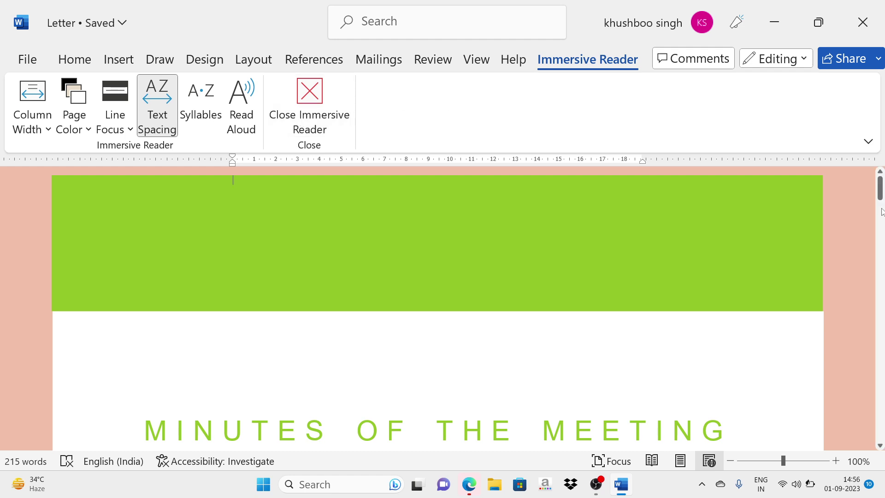
left_click_drag(880, 192, 878, 274)
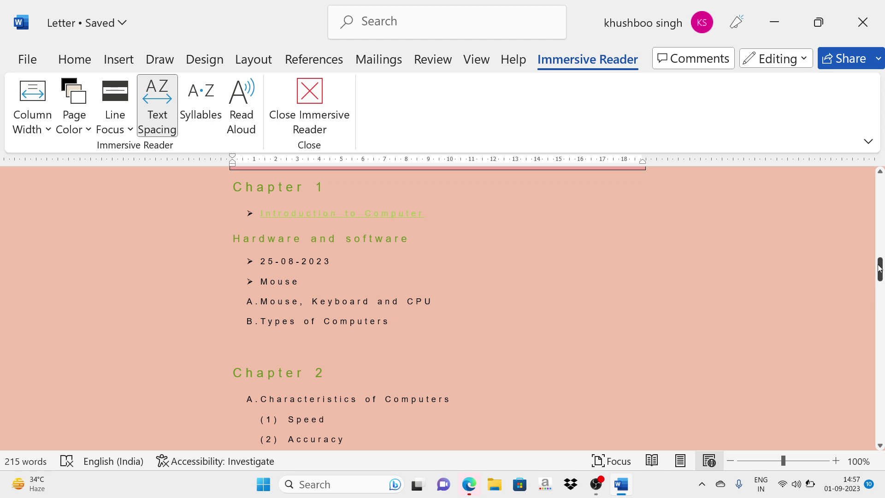
scroll(879, 270, "up", 1)
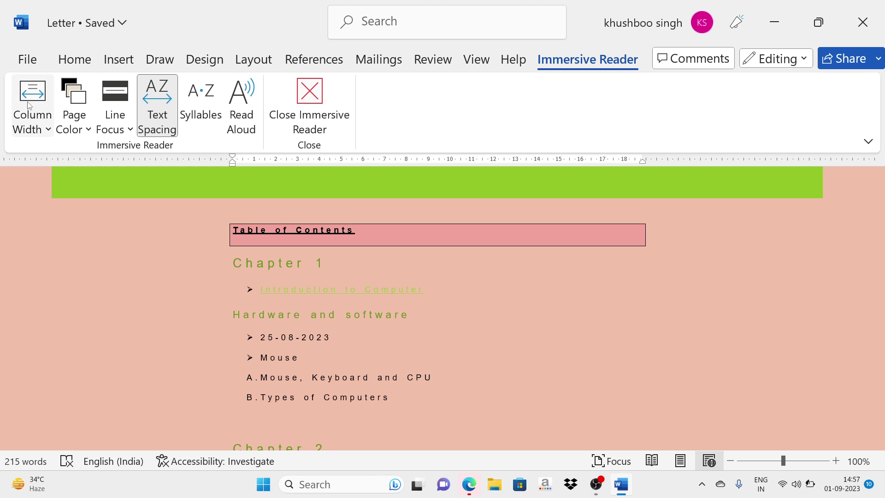
Set the Immersive Reader column width to Wide and the page colour to Celadon.
left_click(41, 124)
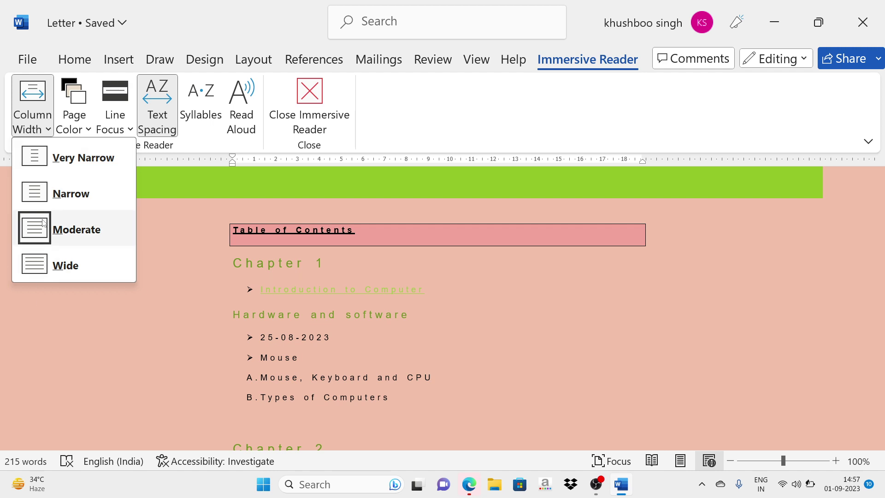
left_click(33, 263)
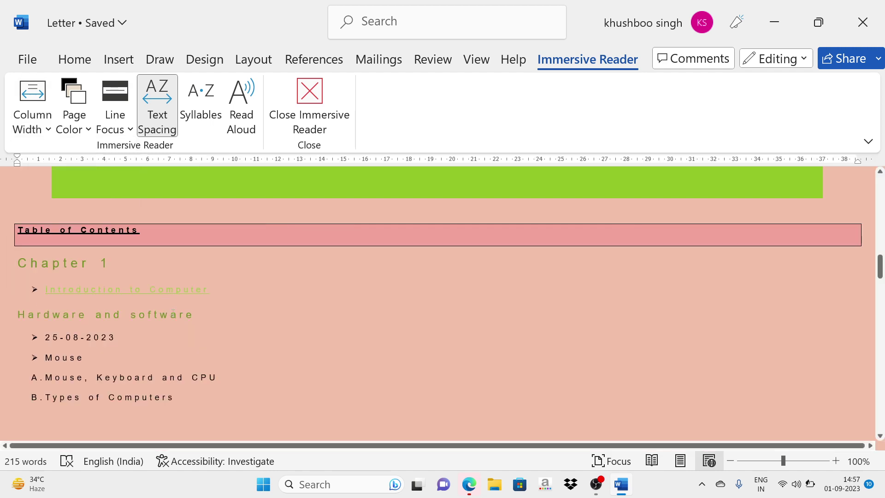
left_click(63, 118)
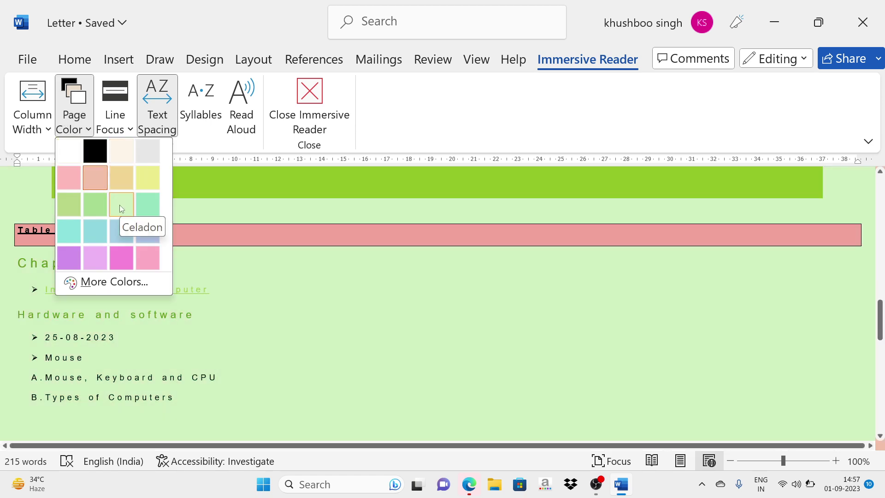
left_click(120, 204)
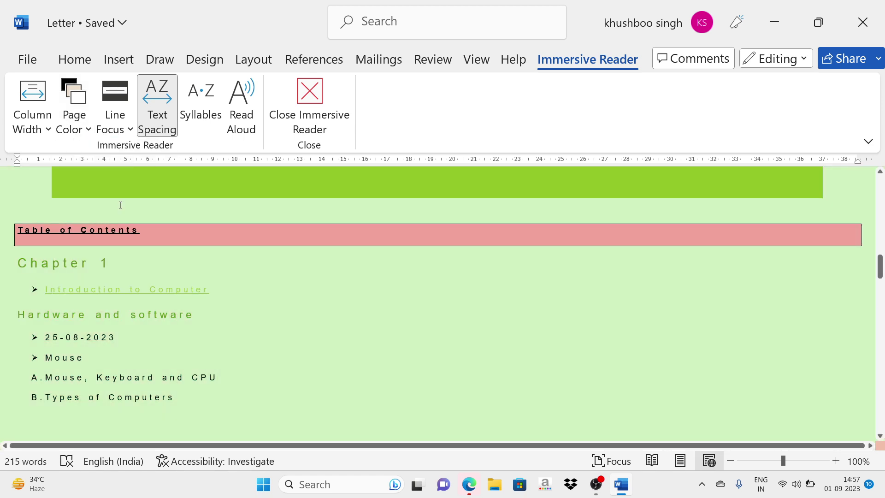
Turn on One Line focus in the Immersive Reader, and widen the focus to Five Lines.
left_click(122, 120)
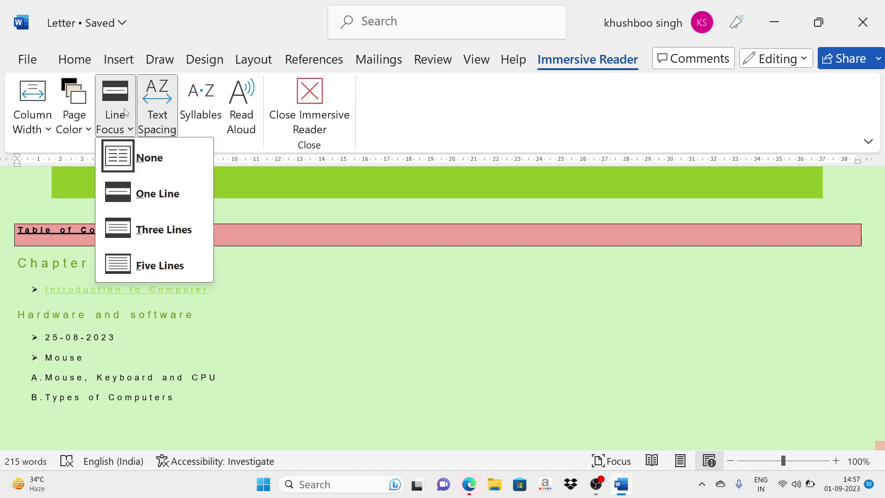
left_click(128, 198)
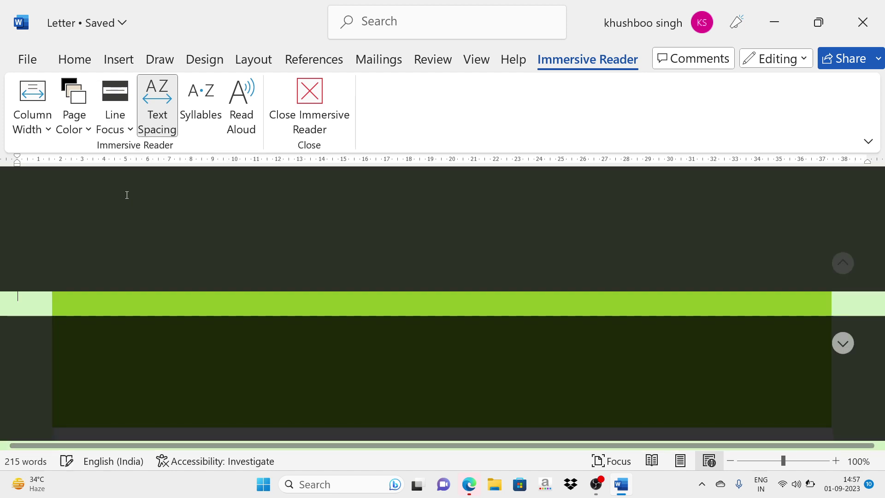
left_click(120, 134)
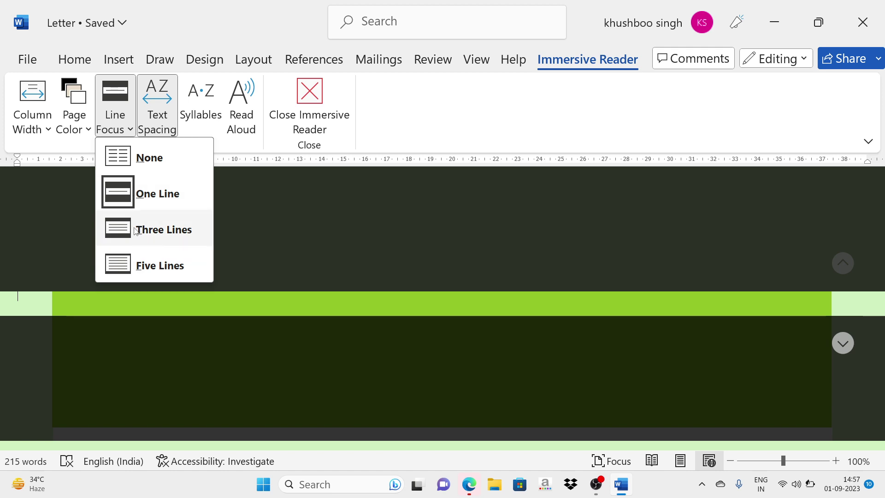
left_click(141, 265)
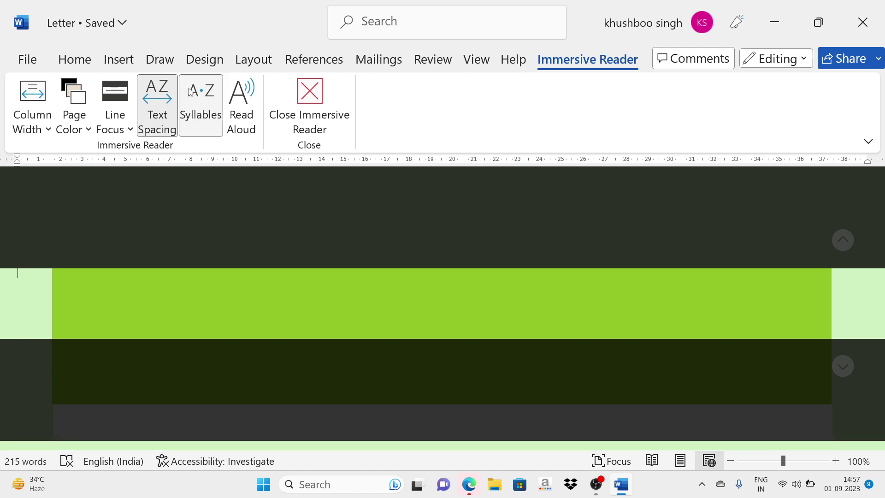
Turn on the display of syllable breaks in the Immersive Reader text.
left_click(221, 95)
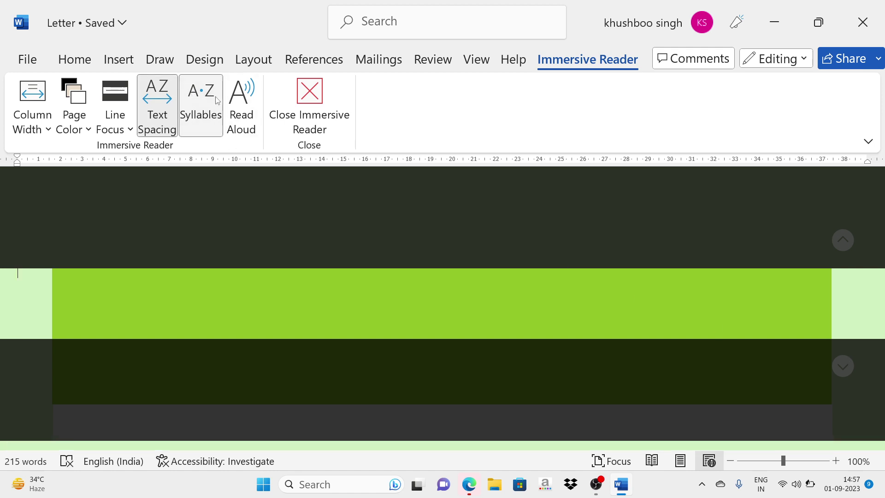
Have the text read aloud in the Immersive Reader, stop the reading, and close the Immersive Reader.
left_click(239, 107)
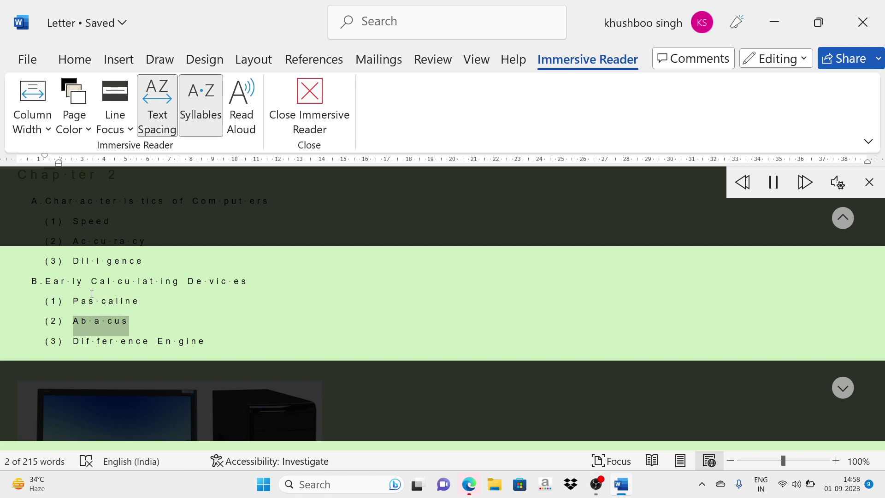
left_click(240, 123)
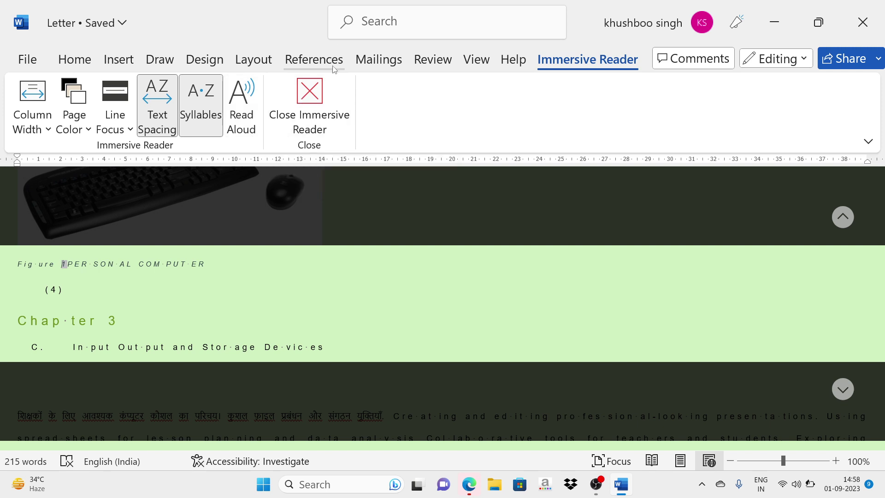
left_click(312, 89)
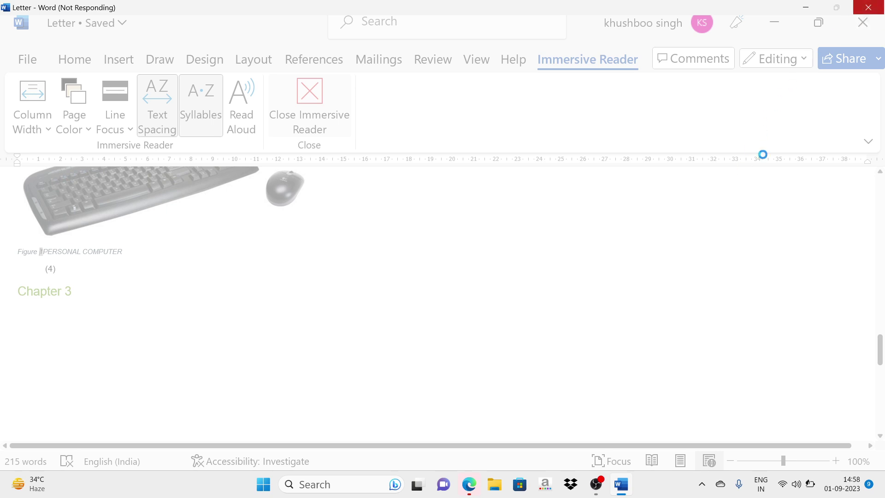
Force the unresponsive Word to close, restart it, and reopen the recent Letter document.
left_click(860, 9)
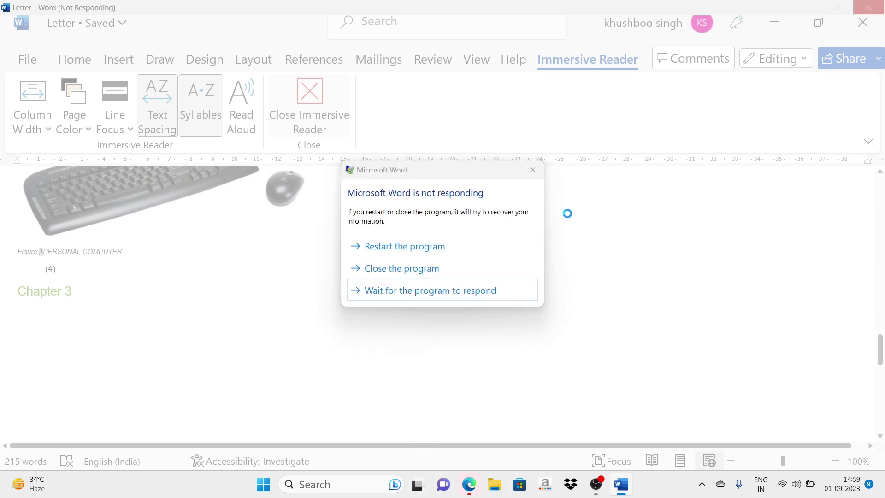
left_click(433, 268)
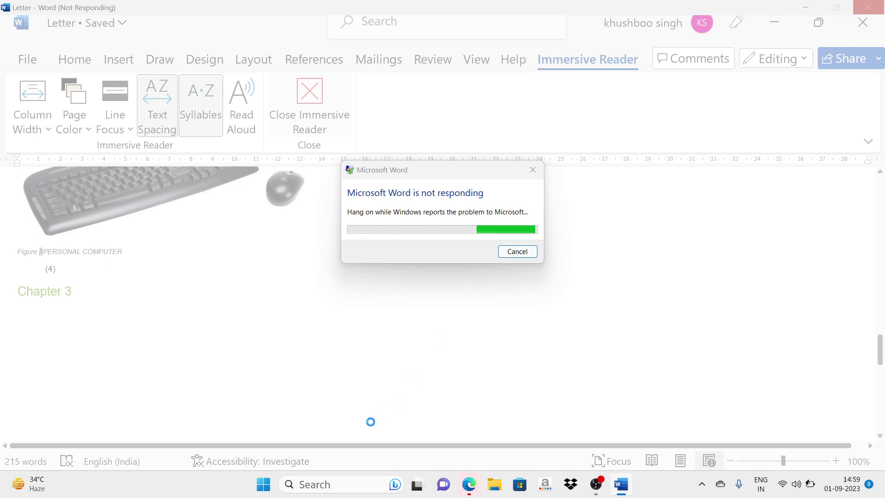
left_click(266, 483)
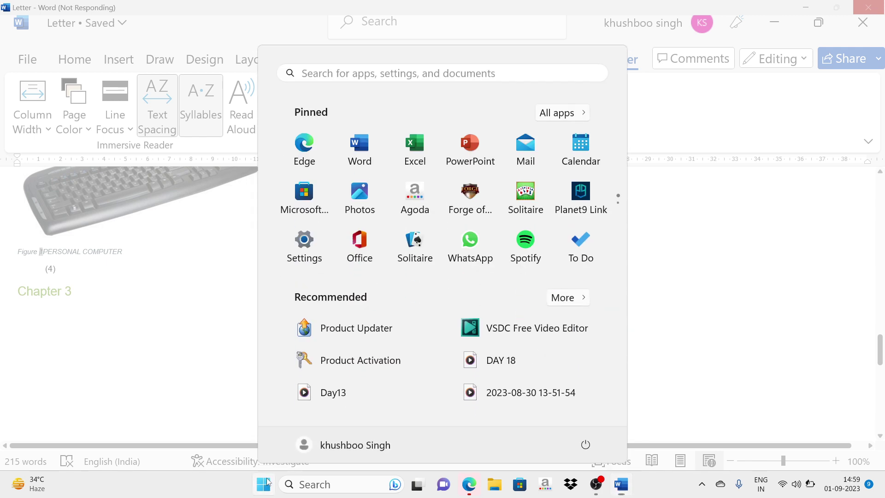
left_click(354, 143)
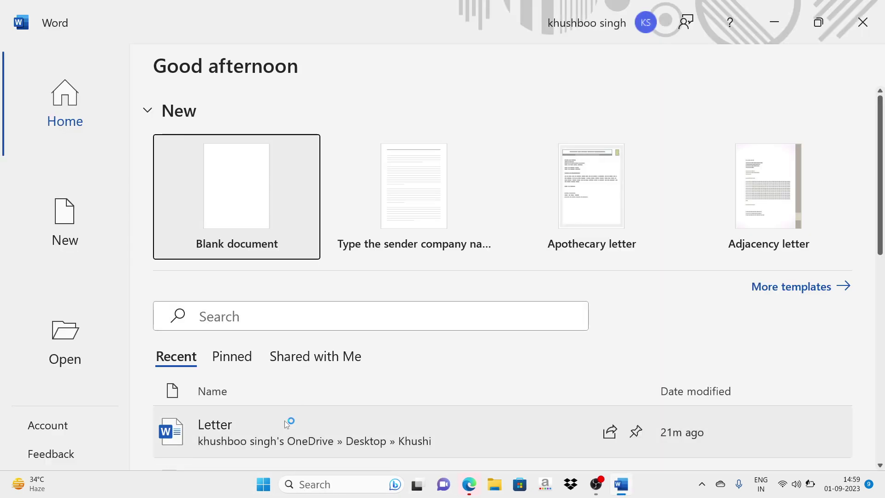
left_click(286, 424)
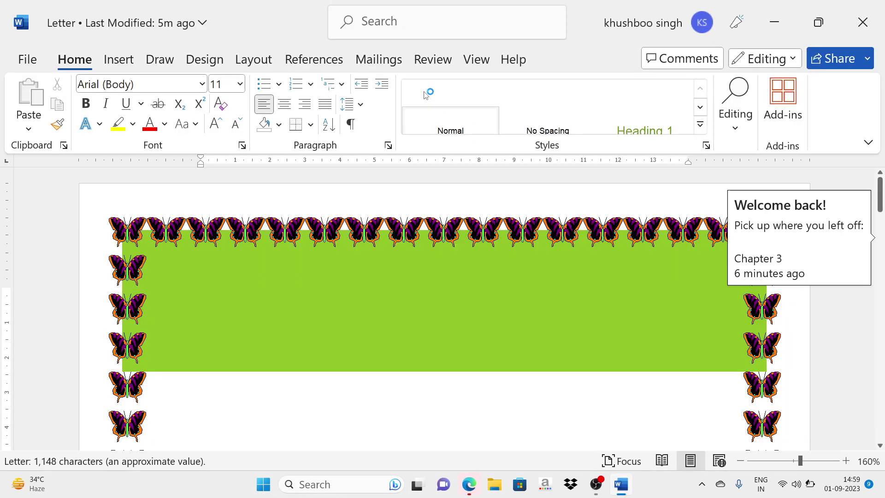
Reduce the Letter document's zoom to 60%.
left_click(472, 63)
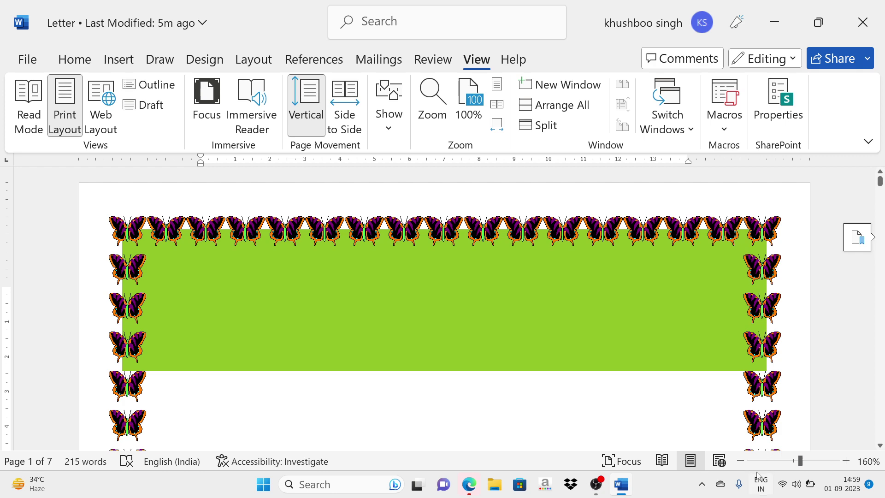
left_click(741, 461)
left_click(741, 461)
left_click(741, 461)
left_click(740, 460)
left_click(741, 461)
left_click(741, 461)
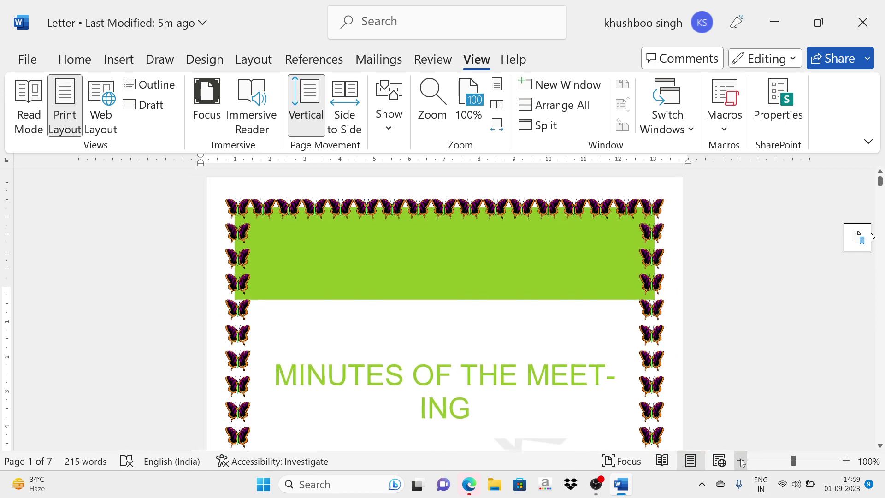
left_click(741, 461)
left_click(741, 461)
left_click(740, 461)
left_click(740, 461)
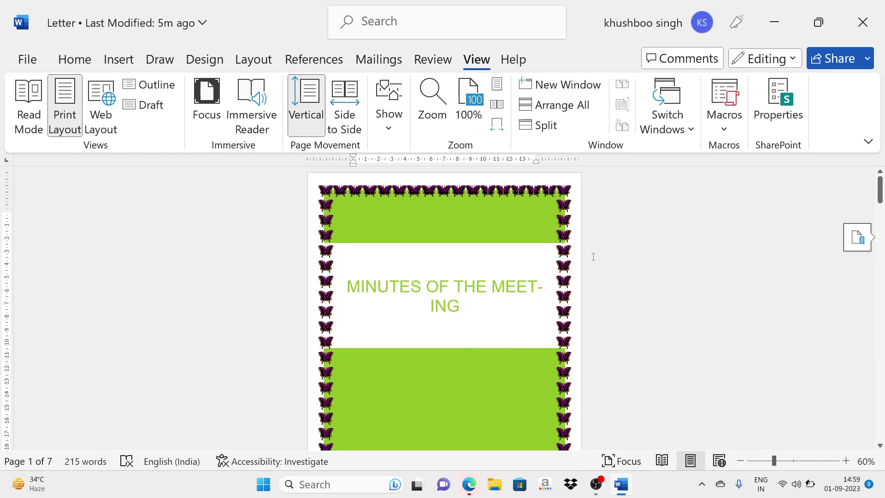
Set the page movement to Side to Side and browse through the pages, dismissing the low-battery alerts.
left_click(345, 111)
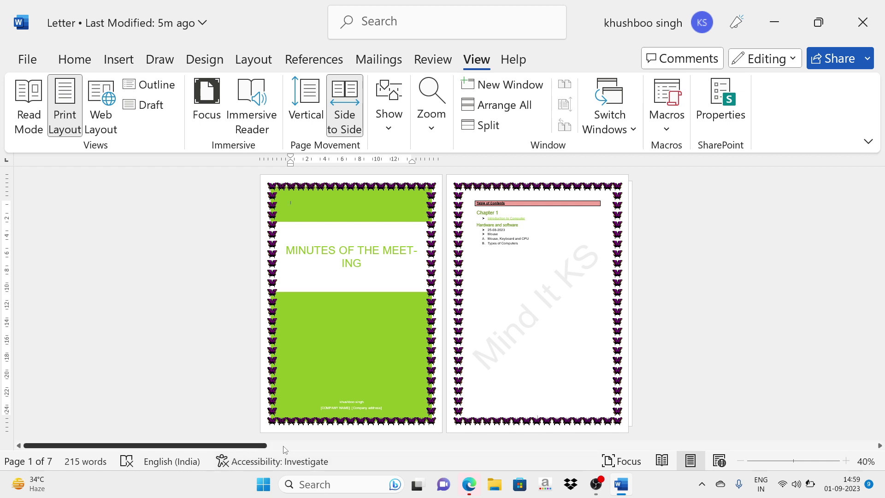
left_click_drag(253, 445, 344, 458)
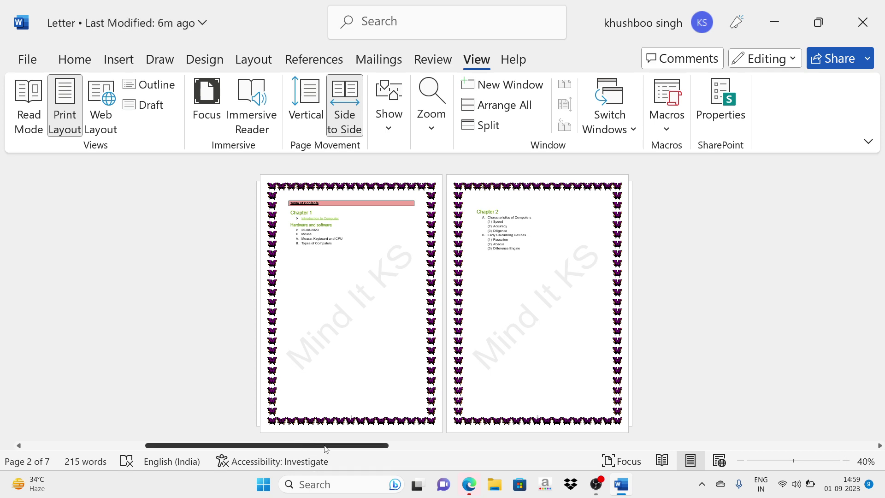
left_click(388, 445)
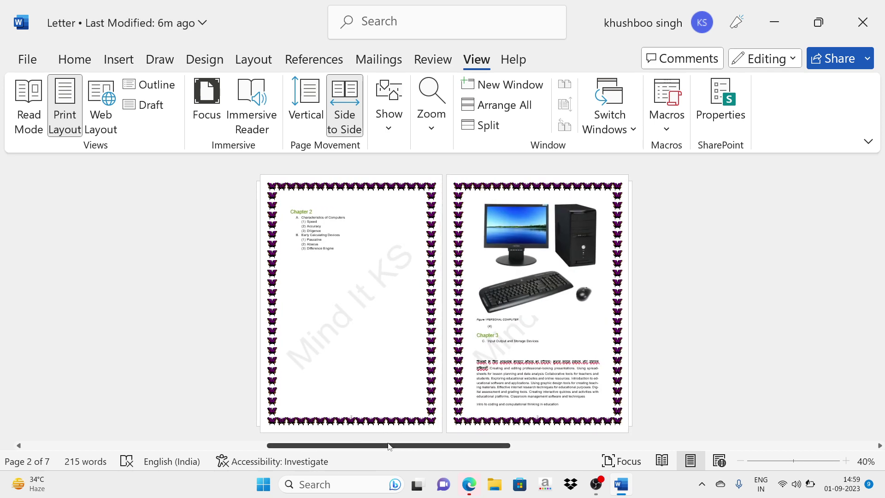
left_click(389, 446)
left_click(388, 446)
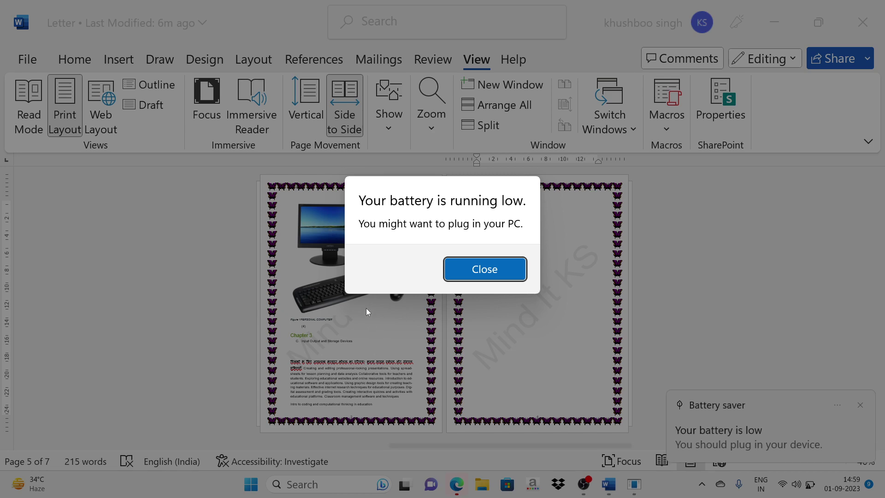
left_click(452, 279)
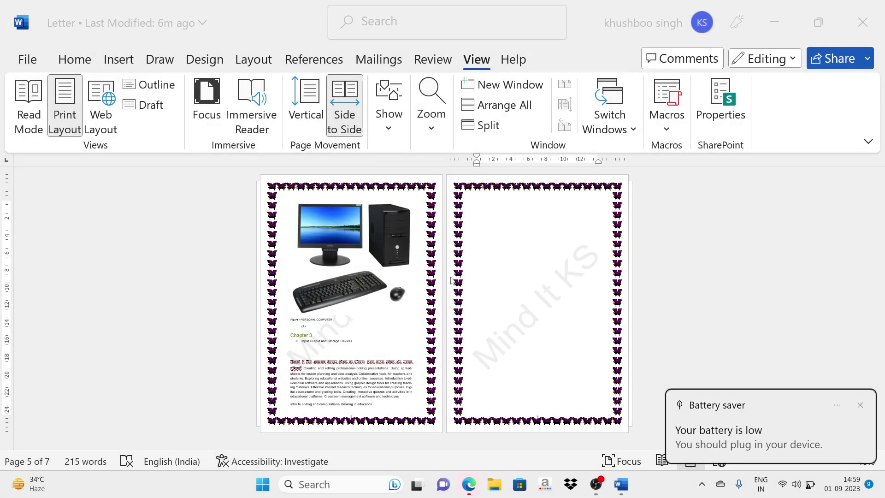
left_click(860, 404)
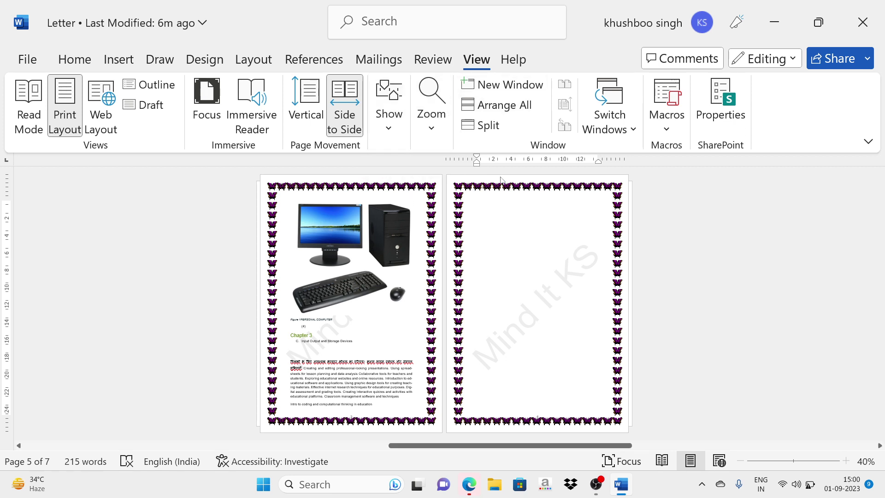
Open the Letter document in a second window and close that extra window again.
left_click(488, 90)
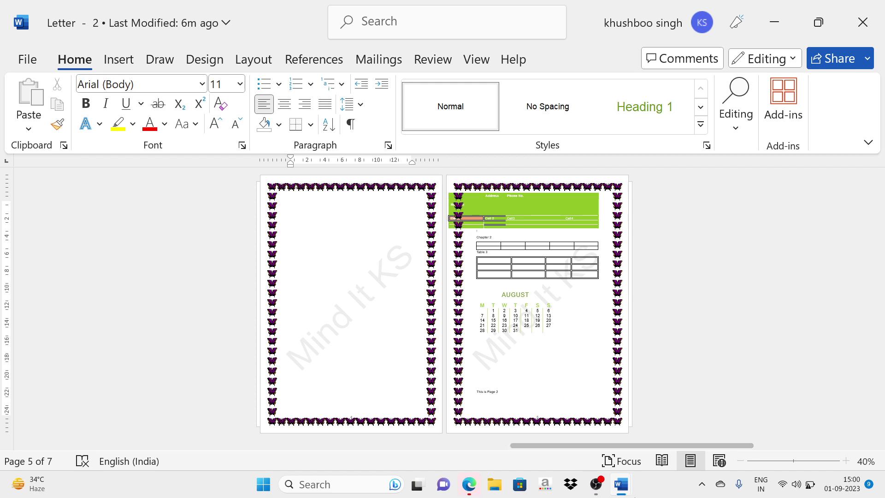
mouse_move(626, 494)
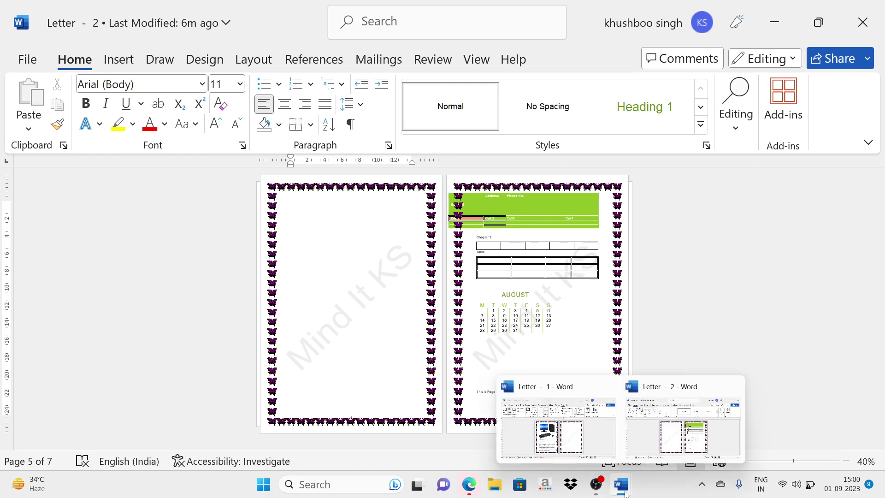
mouse_move(571, 420)
left_click(740, 386)
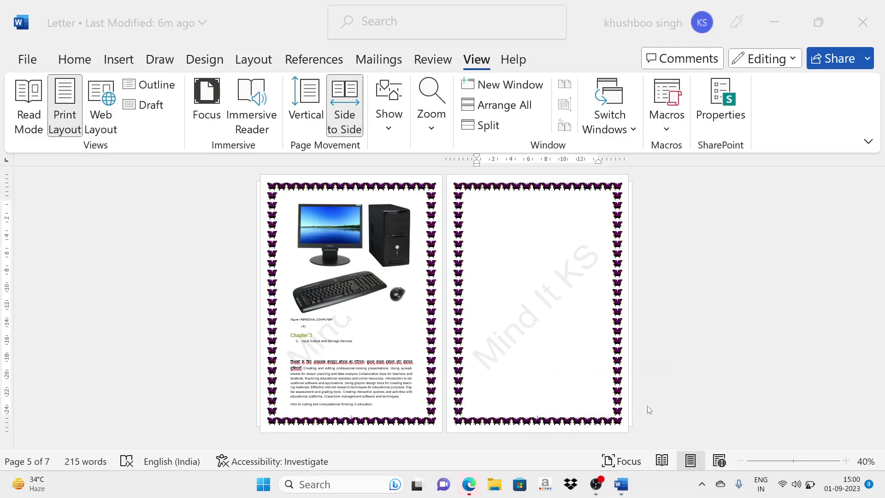
Split the document window into two panes and select Letter from the list of open windows.
left_click(475, 130)
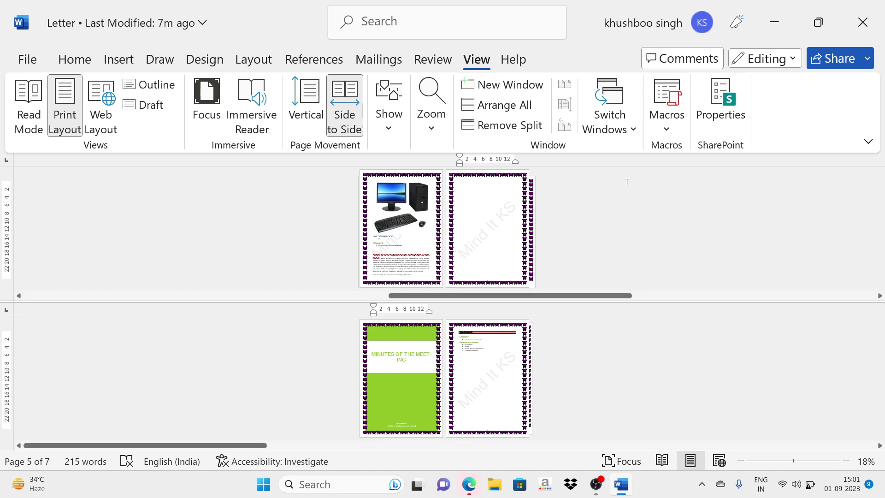
left_click(599, 115)
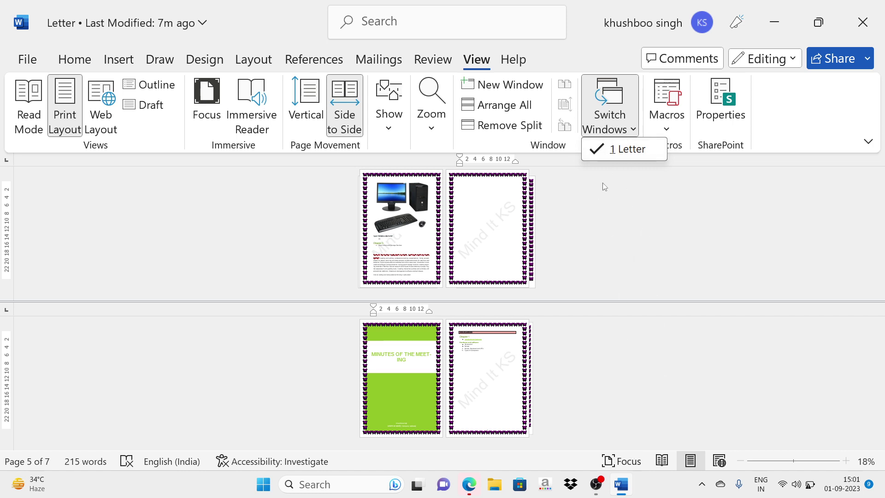
left_click(611, 153)
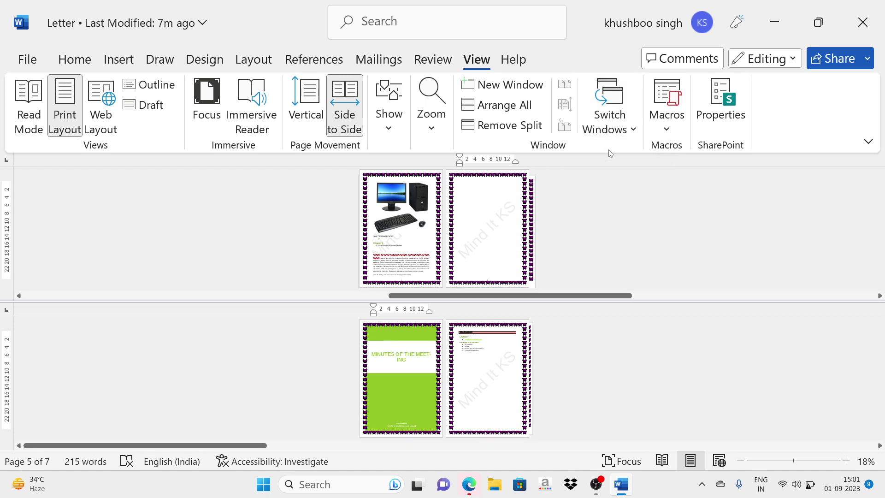
Open another window of the Letter document and switch back to the Letter - 1 window.
left_click(476, 88)
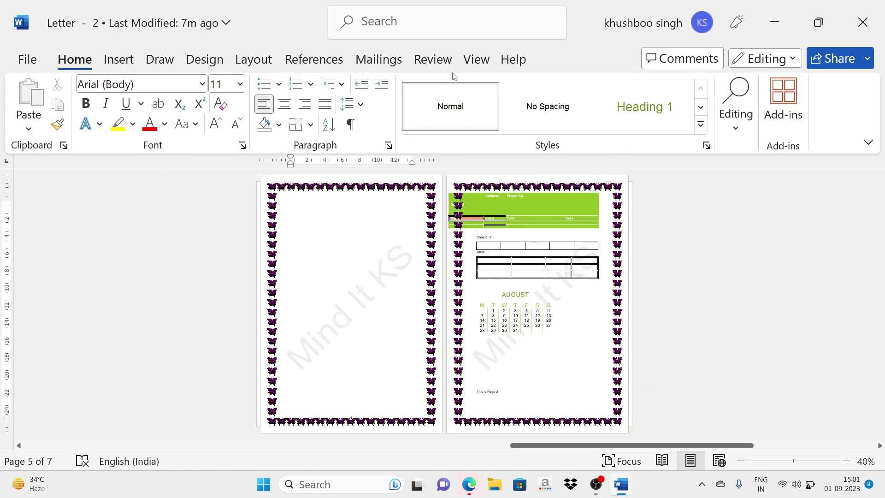
left_click(476, 60)
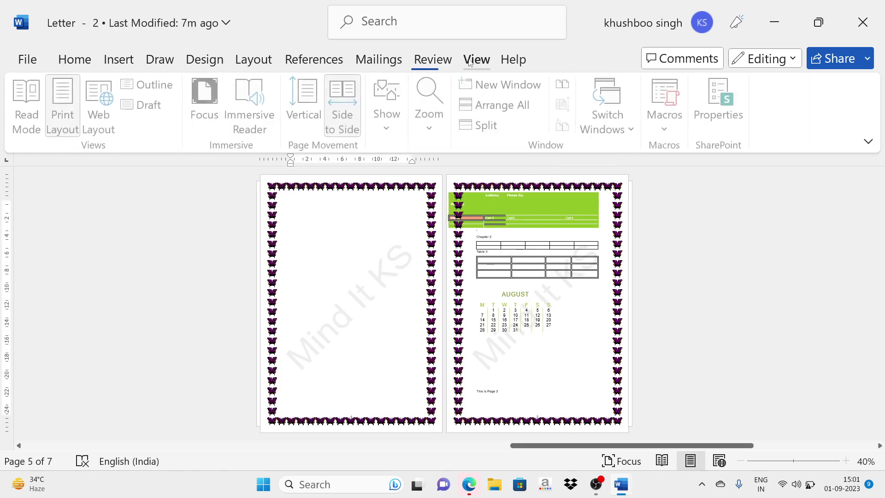
left_click(629, 126)
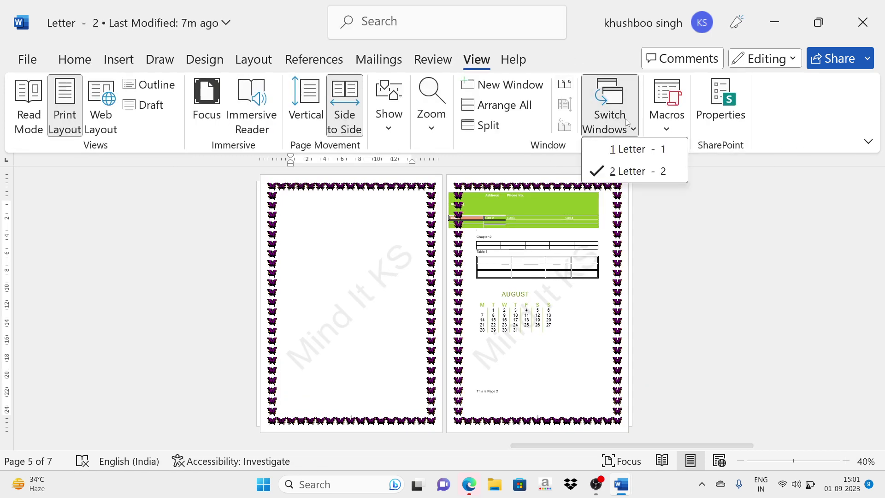
left_click(607, 152)
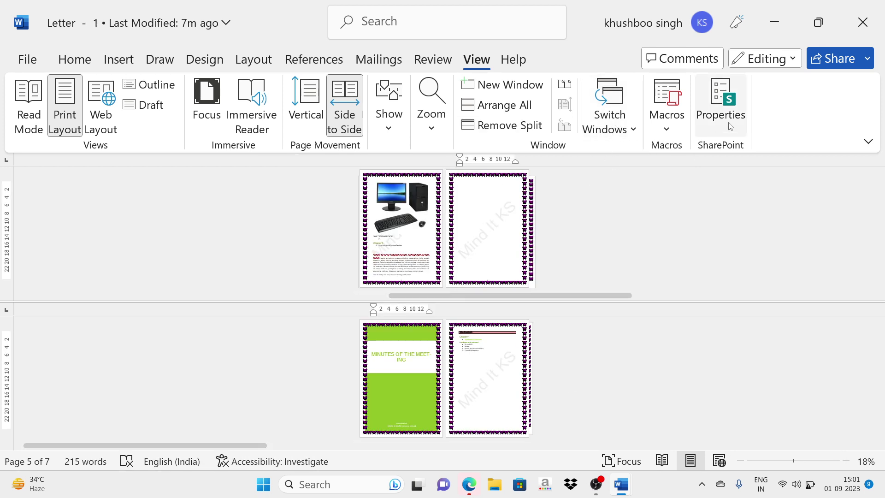
View the available macro commands and the document's properties on the Info page, and return to the document.
left_click(673, 131)
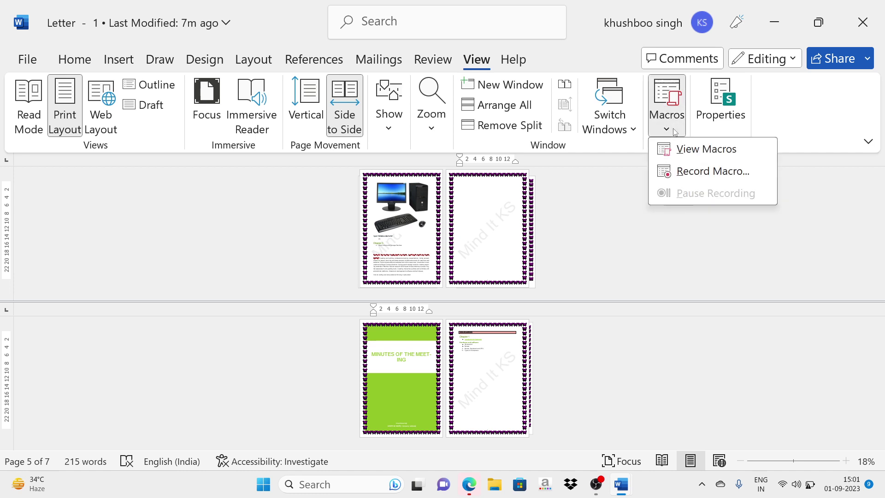
left_click(675, 133)
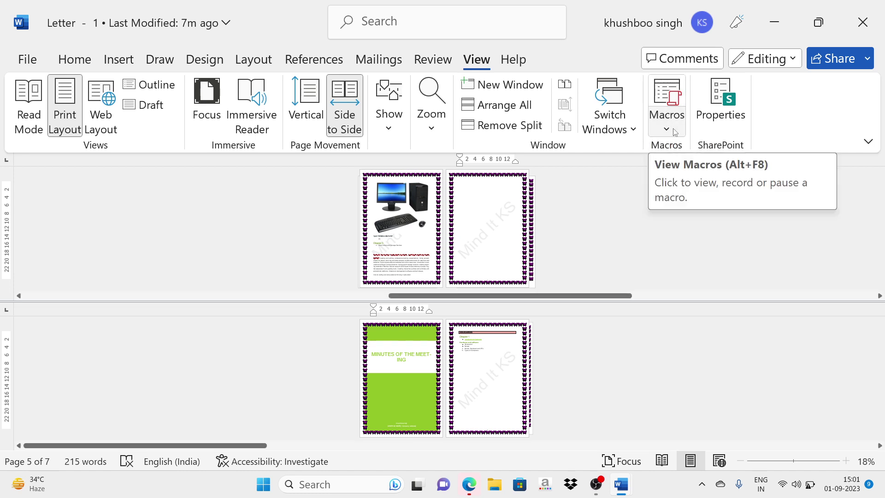
left_click(720, 112)
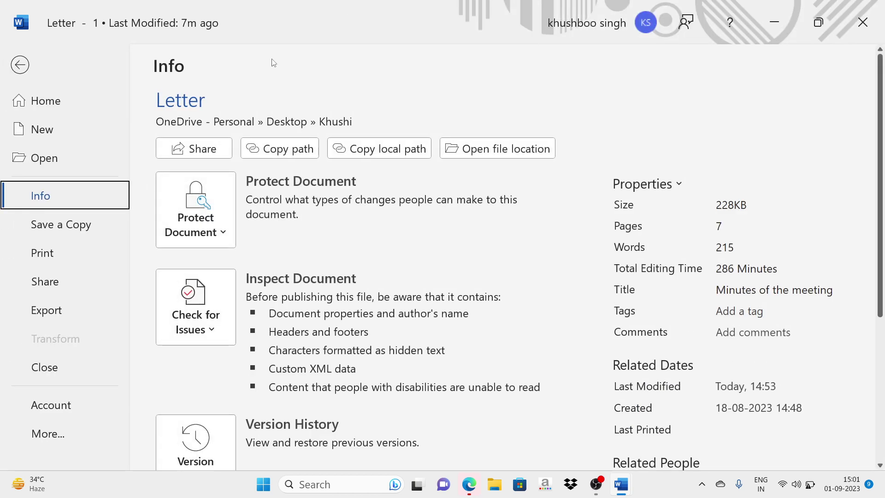
left_click(21, 64)
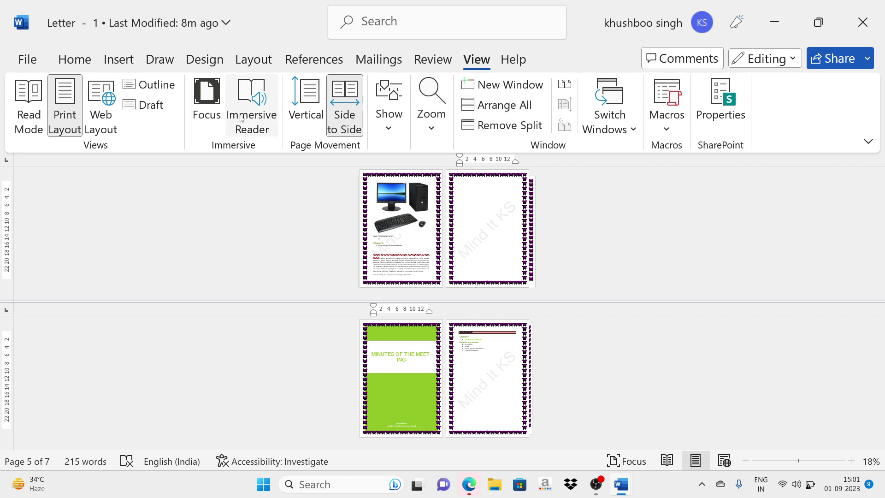
left_click(28, 57)
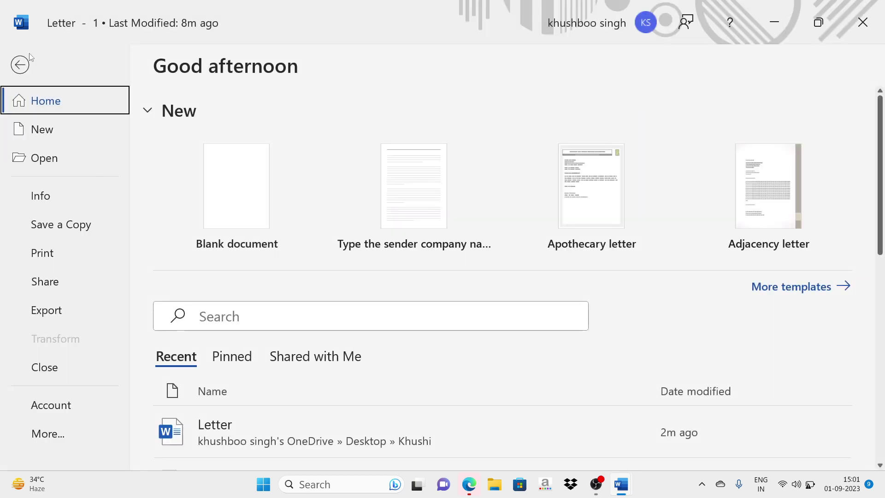
left_click(14, 65)
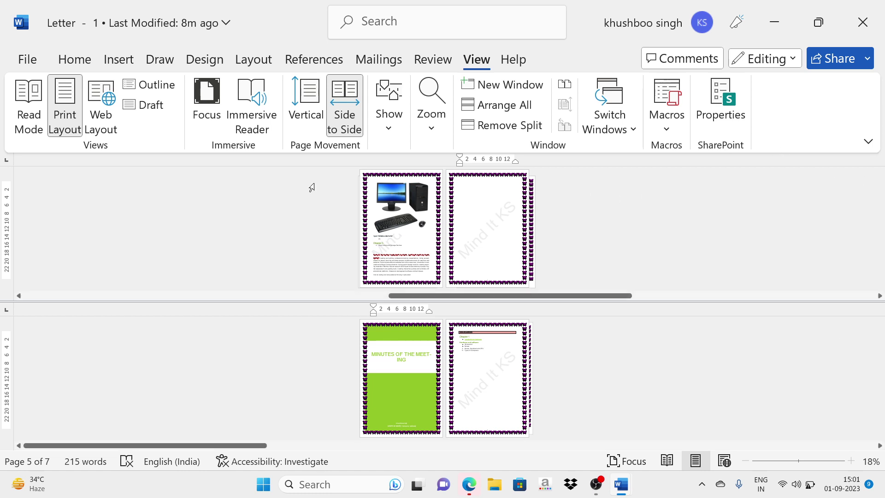
Show the Letter document in Read Mode.
left_click(37, 88)
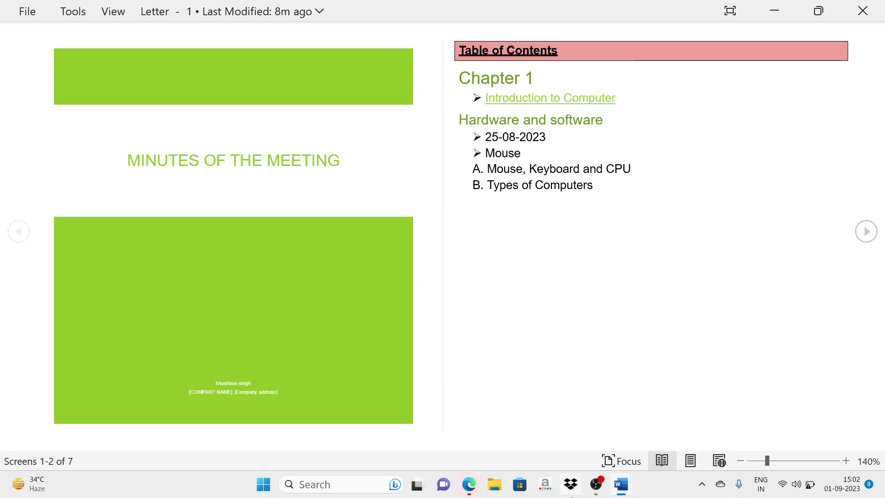
left_click(589, 492)
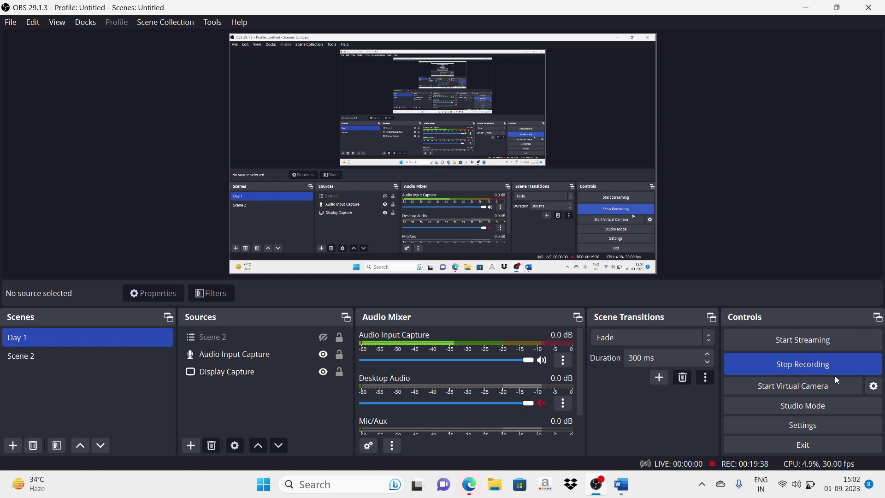